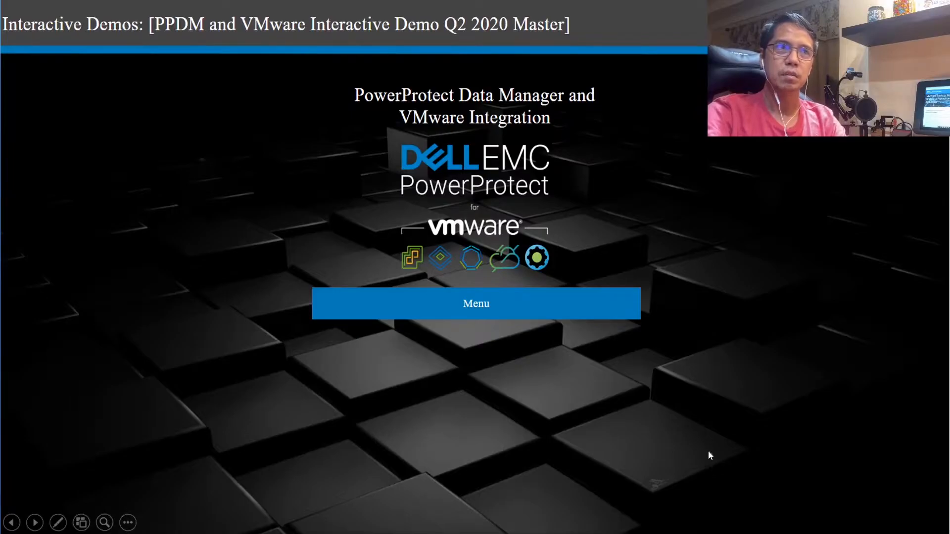
{"action": "left_click", "coordinate": [740, 400]}
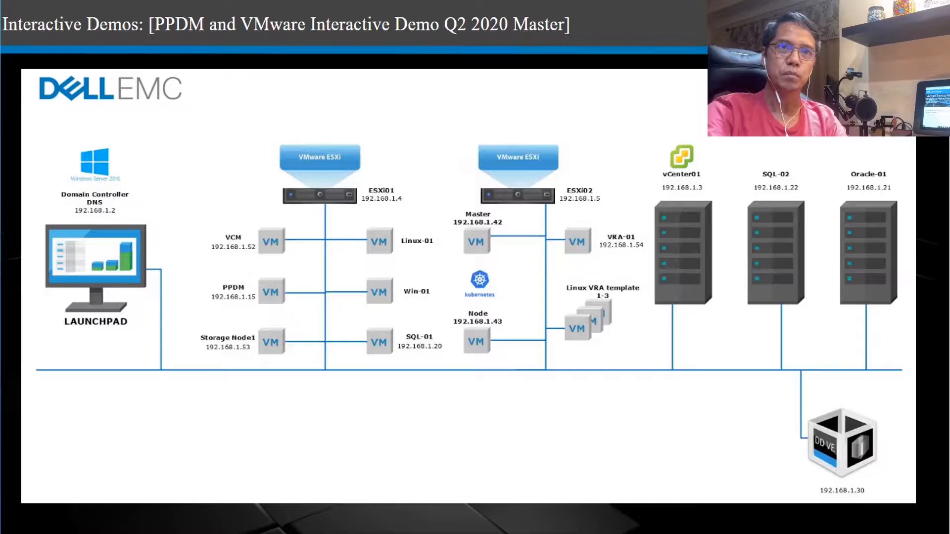
{"action": "left_click", "coordinate": [788, 418]}
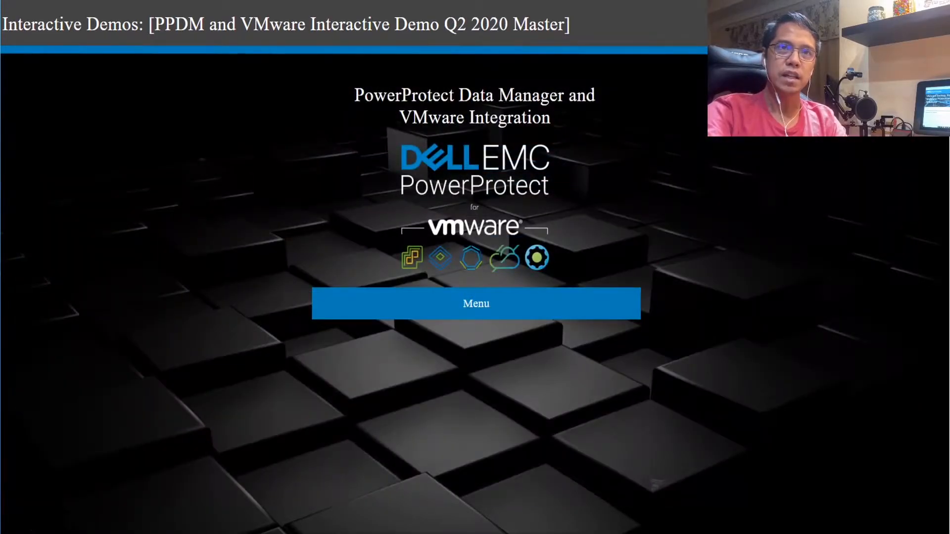
{"action": "key", "text": "Right"}
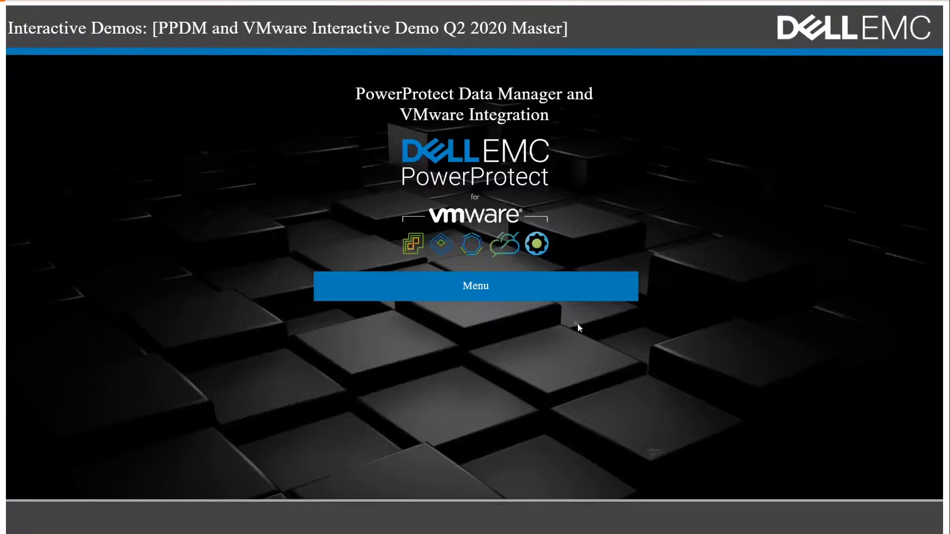
- Start the "Simple vCenter Integration and Asset Discovery" demo and log in to PowerProtect Data Manager
{"action": "left_click", "coordinate": [539, 286]}
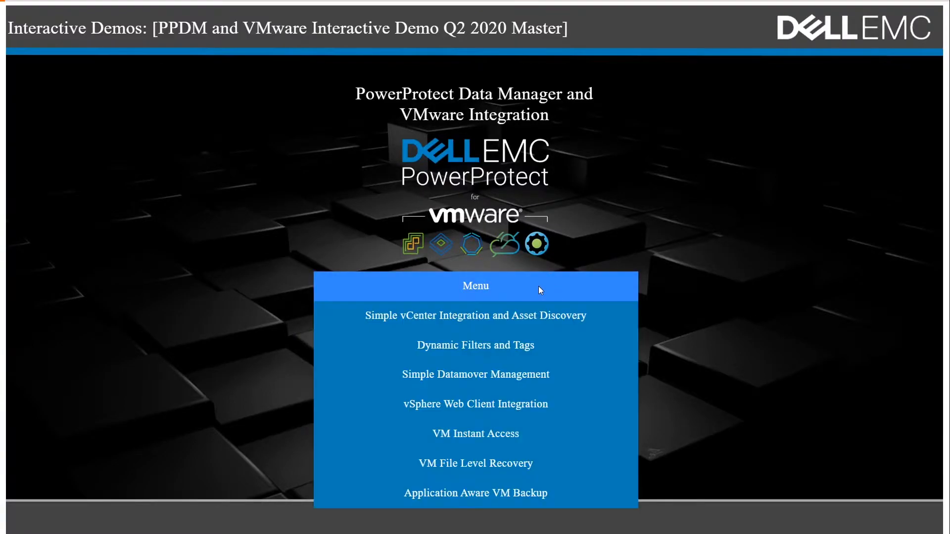
{"action": "left_click", "coordinate": [520, 325]}
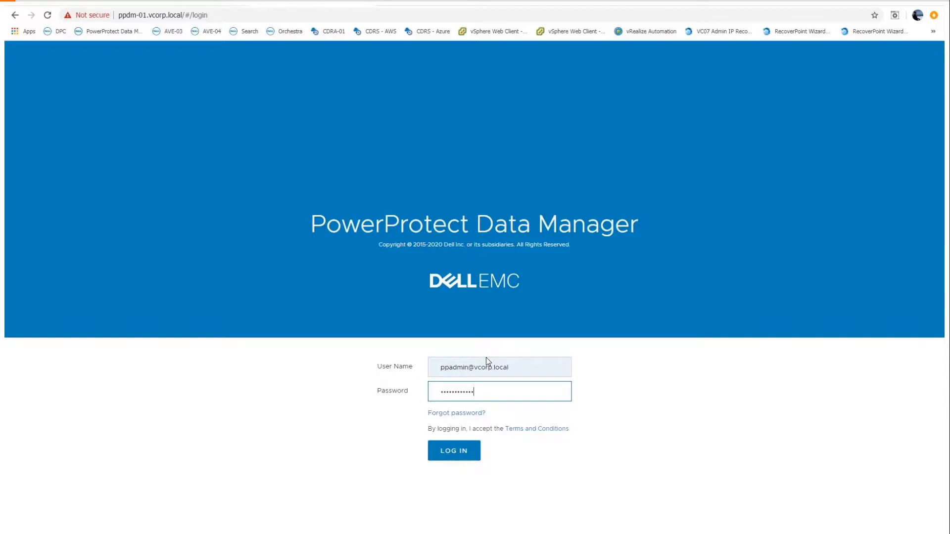
{"action": "left_click", "coordinate": [466, 461]}
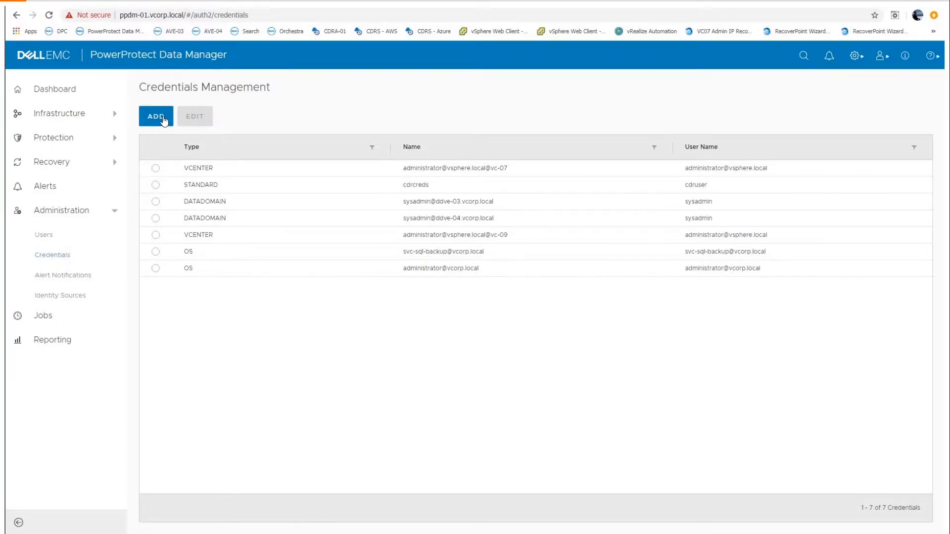
- Add a host credential, and add vCenter vc-09.vcorp.local on port 443 with the vSphere plugin, 02:00 AM scheduled discovery and verified certificate
{"action": "left_click", "coordinate": [164, 120]}
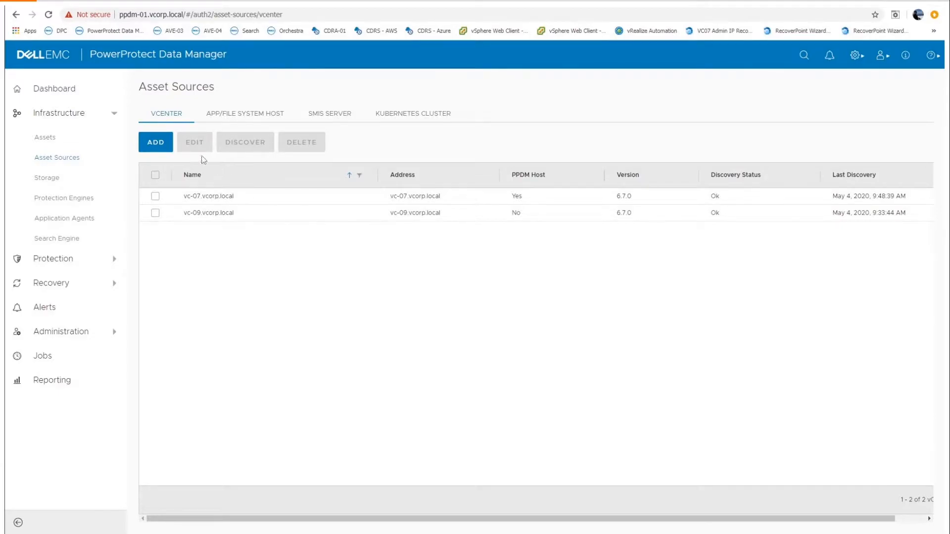
{"action": "left_click", "coordinate": [150, 142]}
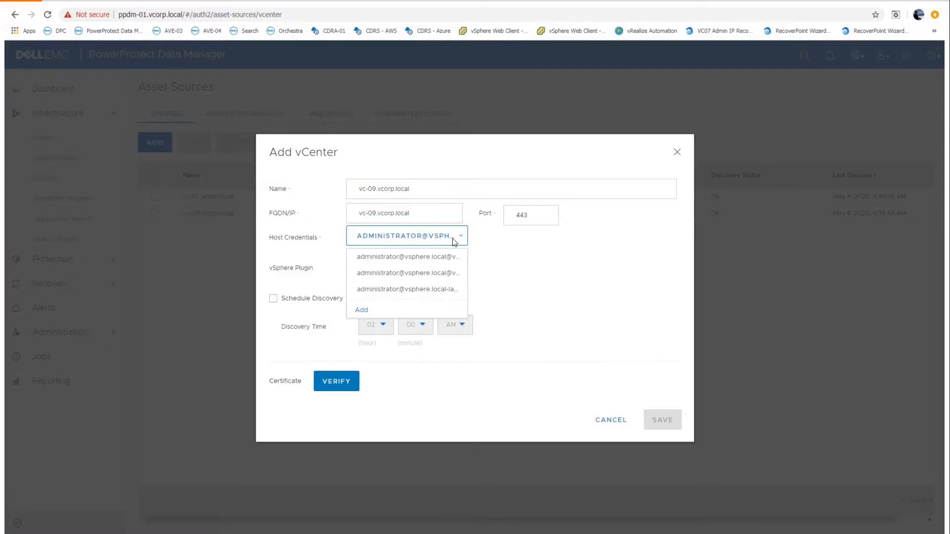
{"action": "left_click", "coordinate": [342, 388]}
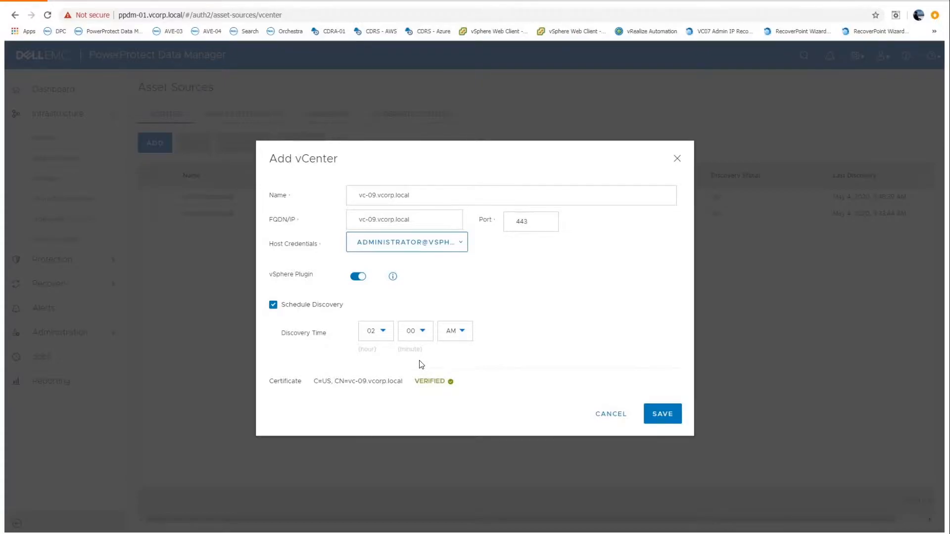
{"action": "left_click", "coordinate": [662, 415]}
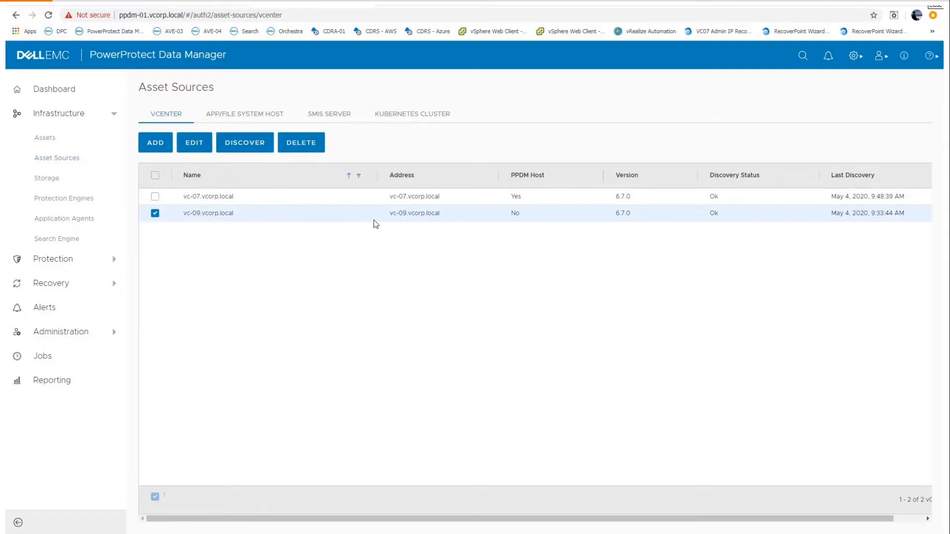
- Initiate asset discovery for the vCenter vc-09.vcorp.local and confirm it
{"action": "left_click", "coordinate": [260, 144]}
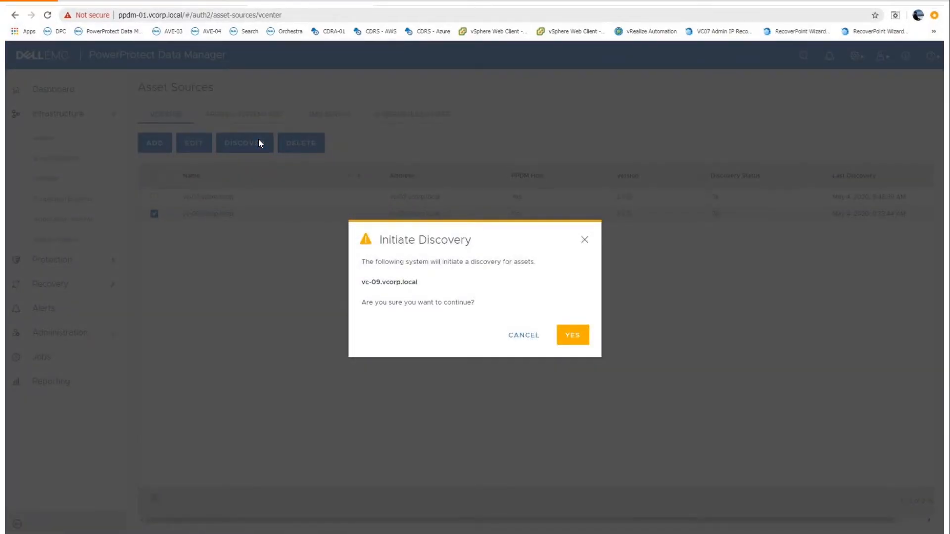
{"action": "left_click", "coordinate": [573, 335]}
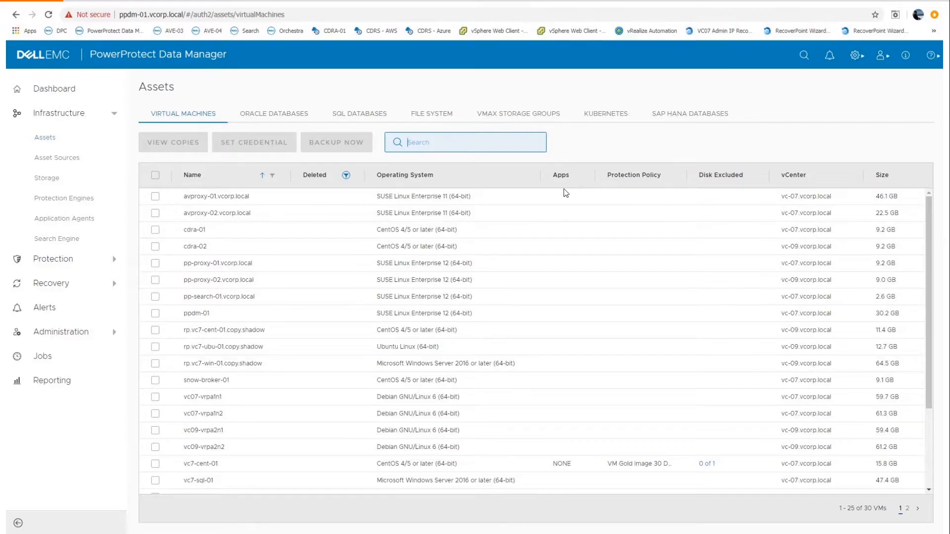
- Search for vc-09 in the virtual machine assets and in the global search, and log out
{"action": "type", "text": "vc-09"}
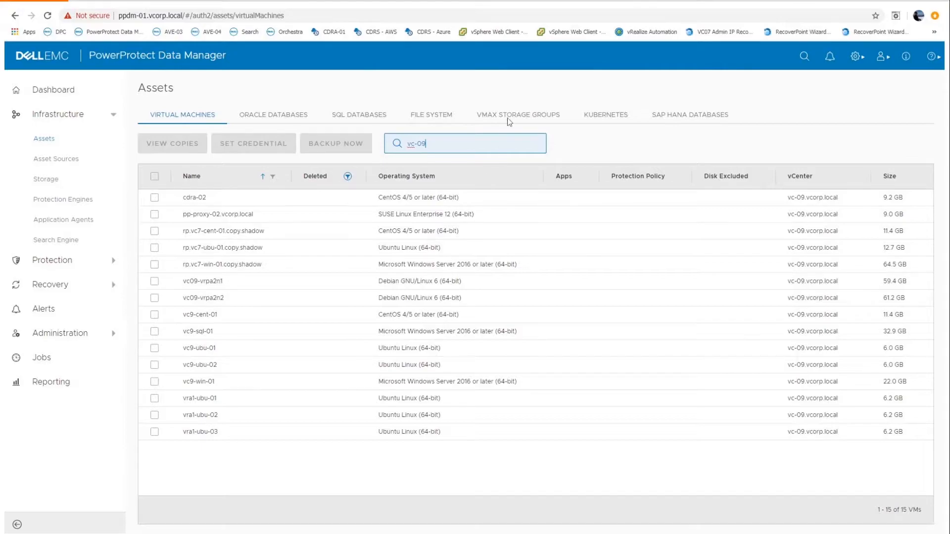
{"action": "left_click", "coordinate": [803, 57]}
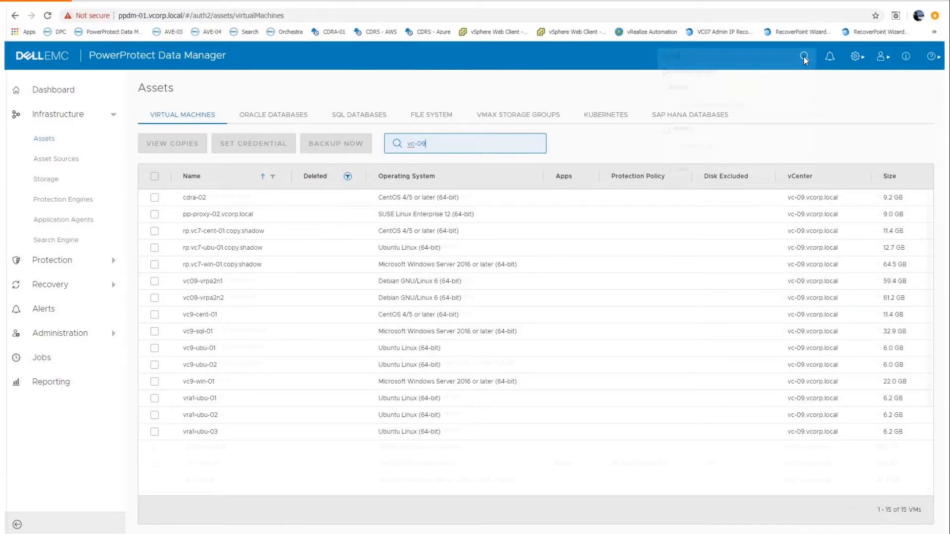
{"action": "type", "text": "vc-09"}
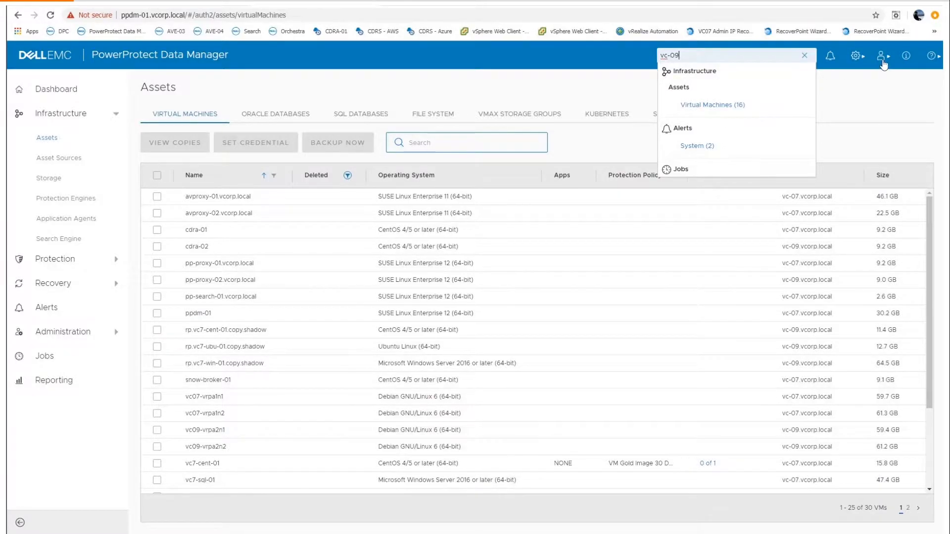
{"action": "left_click", "coordinate": [884, 58]}
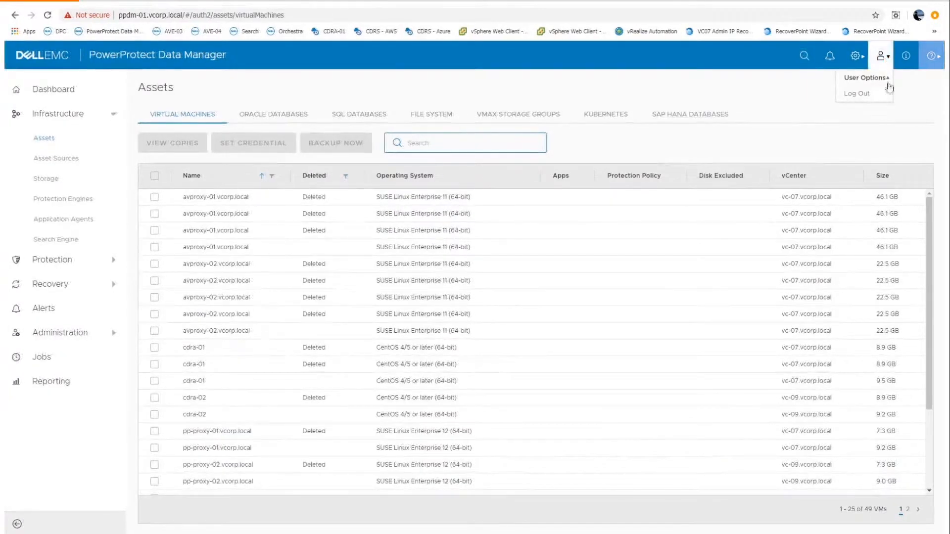
{"action": "left_click", "coordinate": [881, 95]}
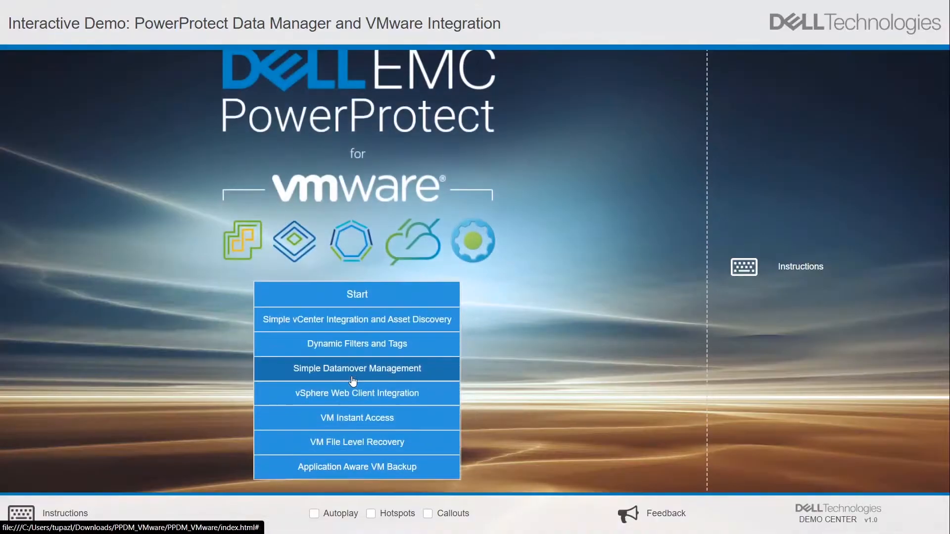
- Start the "Dynamic Filters and Tags" demo and log in to the vSphere Client
{"action": "left_click", "coordinate": [360, 349]}
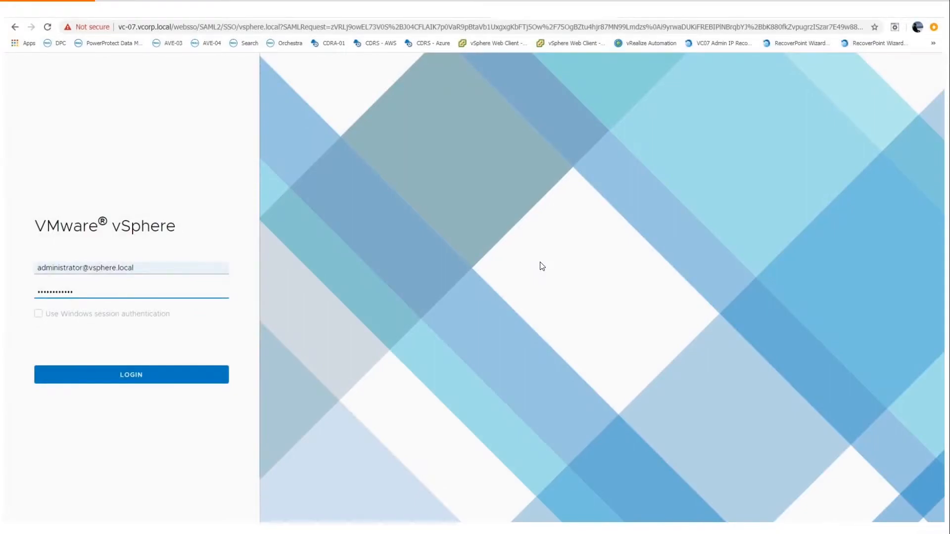
{"action": "left_click", "coordinate": [167, 374]}
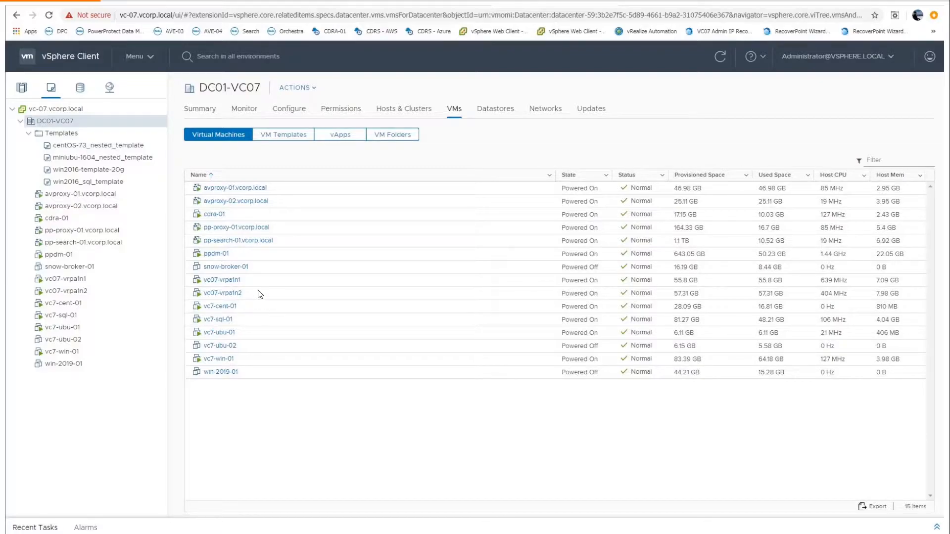
- Assign the backup and gold tags to the virtual machine vc7-cent-01, replacing its bronze tag
{"action": "left_click", "coordinate": [73, 304]}
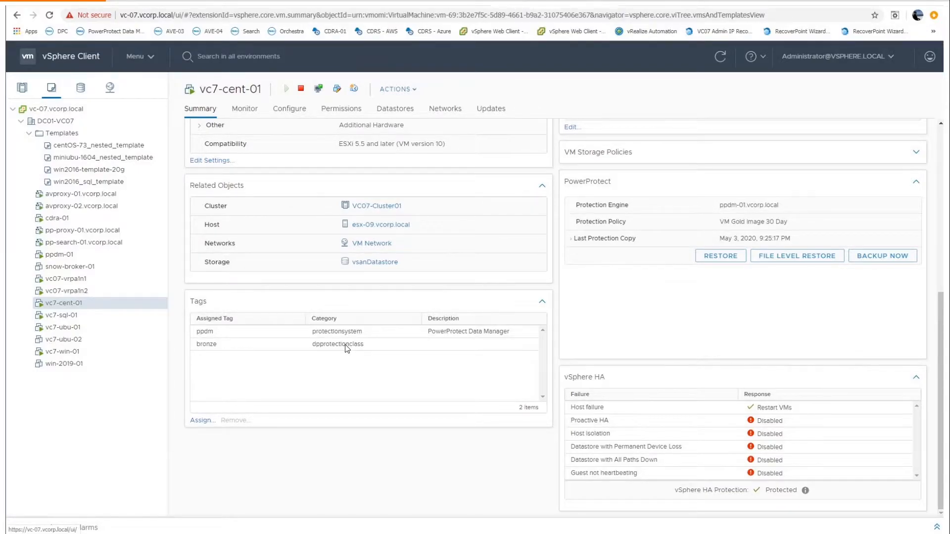
{"action": "left_click", "coordinate": [206, 423]}
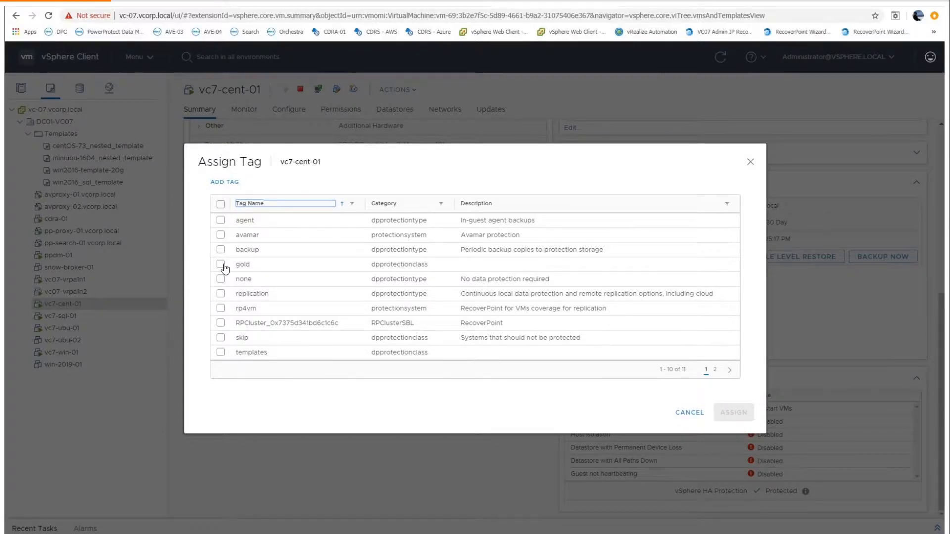
{"action": "left_click", "coordinate": [221, 249]}
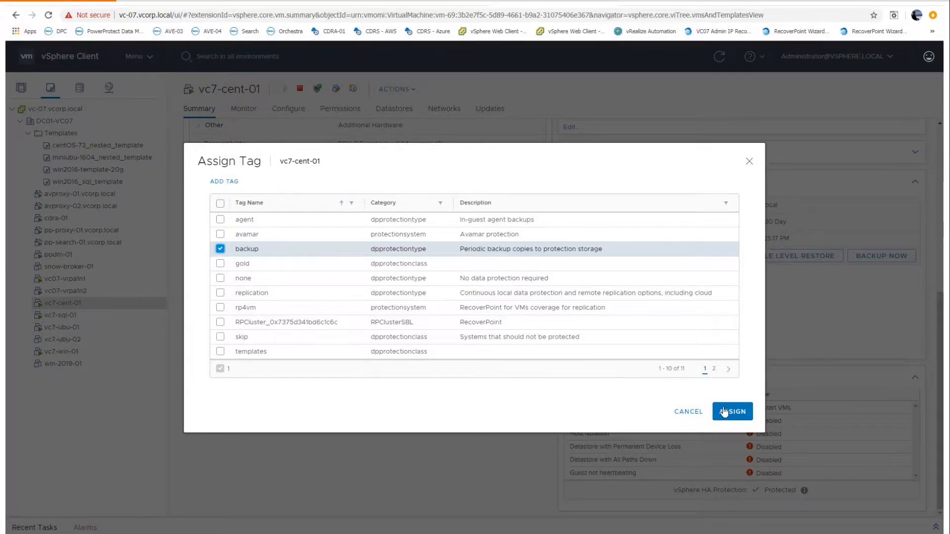
{"action": "left_click", "coordinate": [726, 421]}
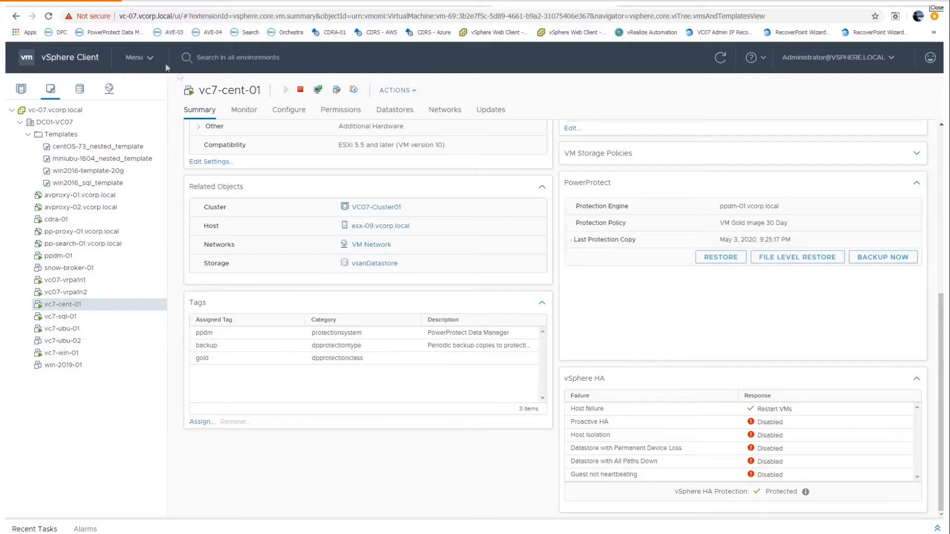
- Switch to PowerProtect Data Manager and log in with the prefilled account
{"action": "left_click", "coordinate": [114, 39]}
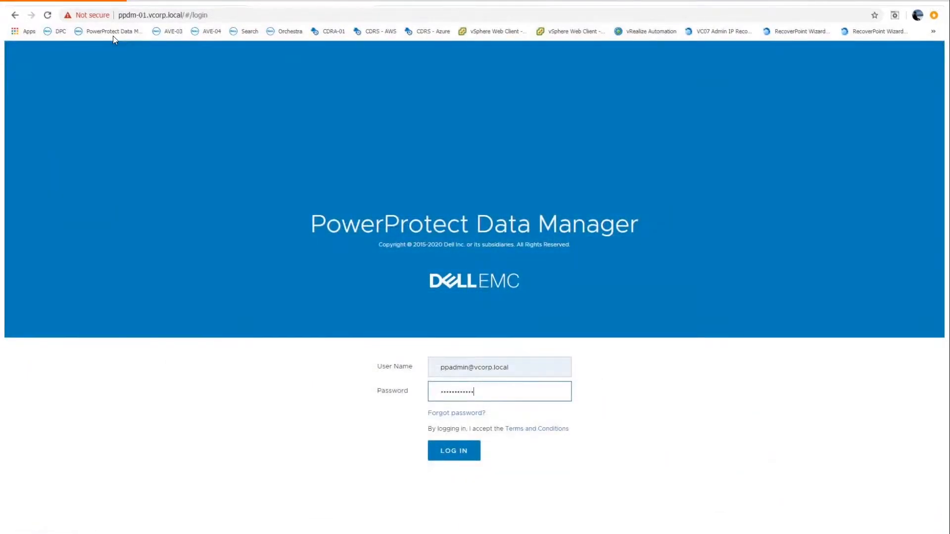
{"action": "left_click", "coordinate": [478, 459]}
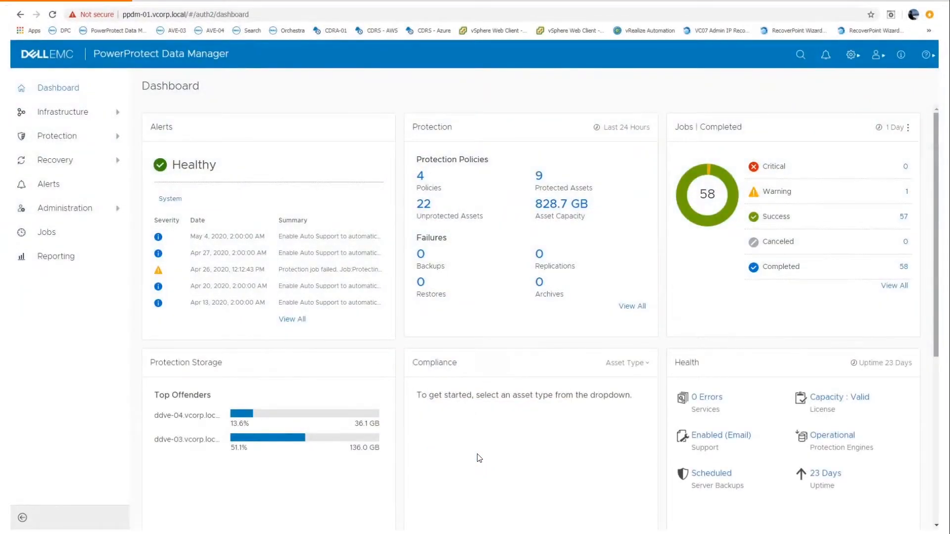
- Open the VM Gold Image 30 Day protection policy for editing, review its purpose, assets, schedule and summary, and save it
{"action": "left_click", "coordinate": [82, 137]}
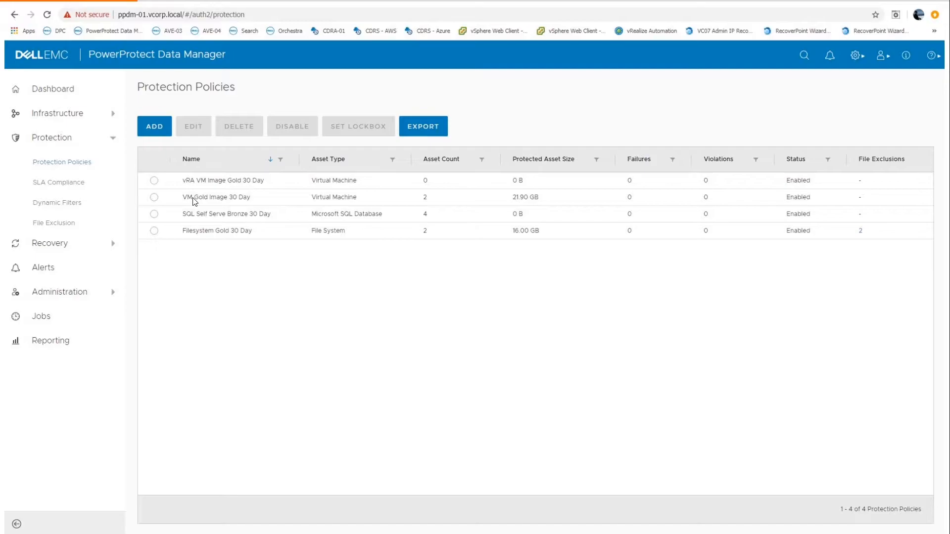
{"action": "left_click", "coordinate": [154, 198]}
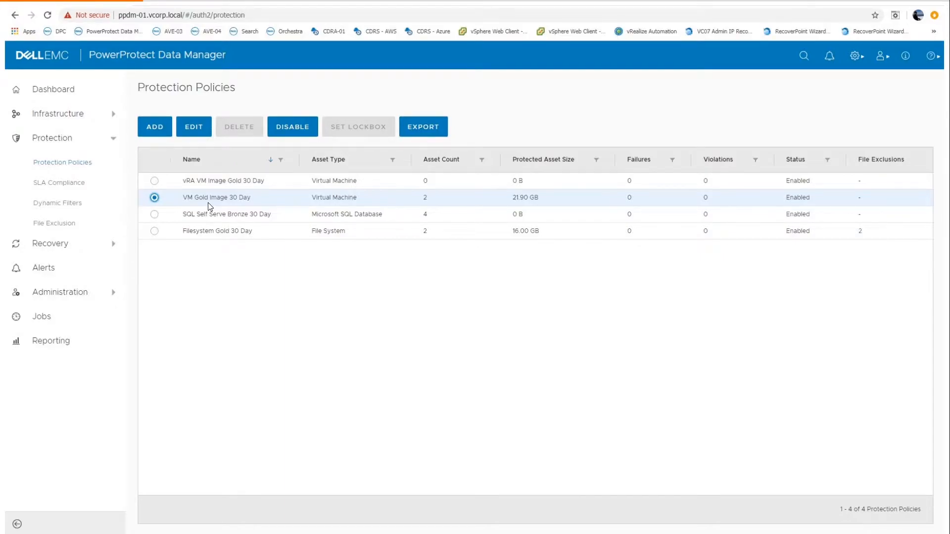
{"action": "left_click", "coordinate": [193, 130]}
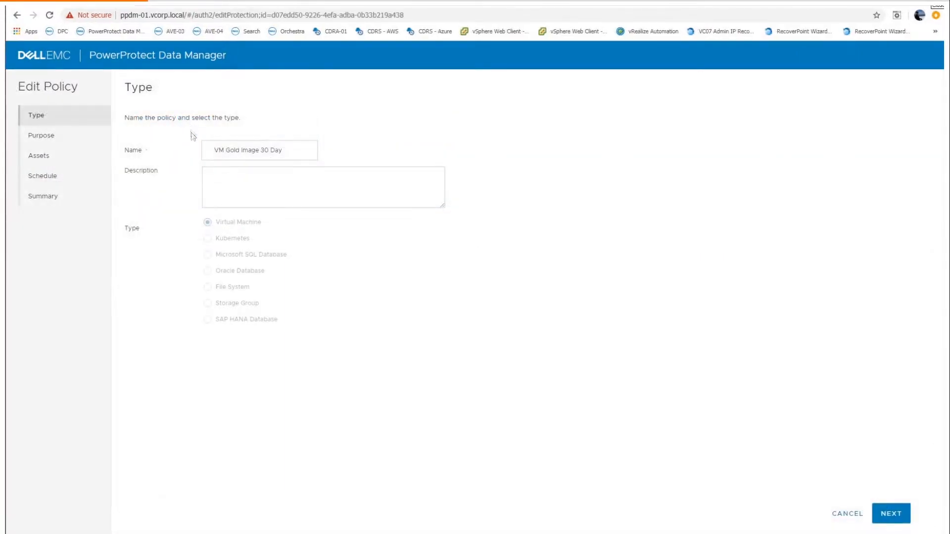
{"action": "left_click", "coordinate": [883, 516]}
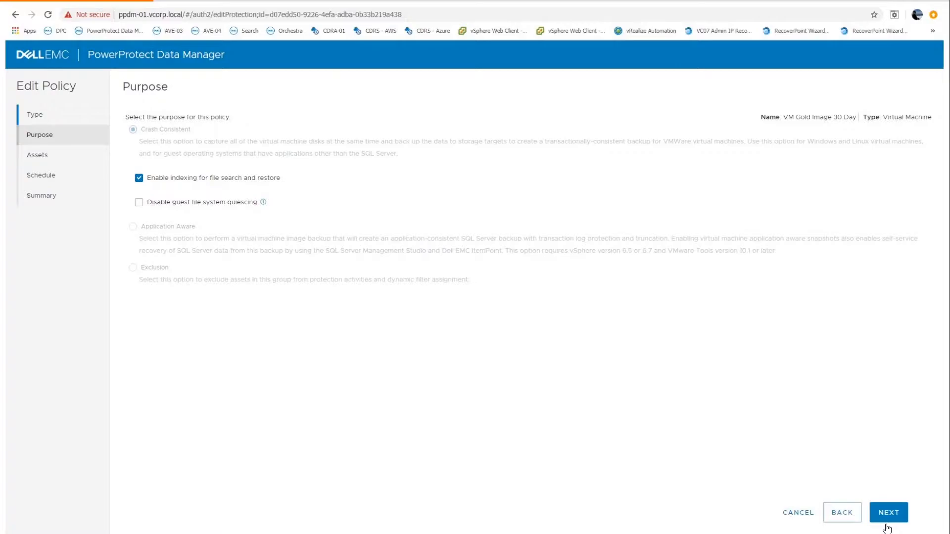
{"action": "left_click", "coordinate": [891, 521]}
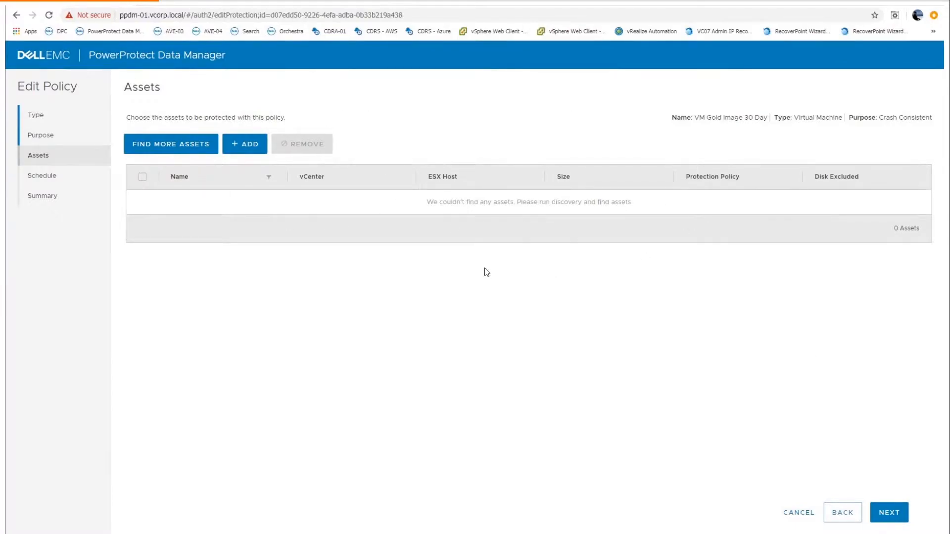
{"action": "left_click", "coordinate": [897, 520]}
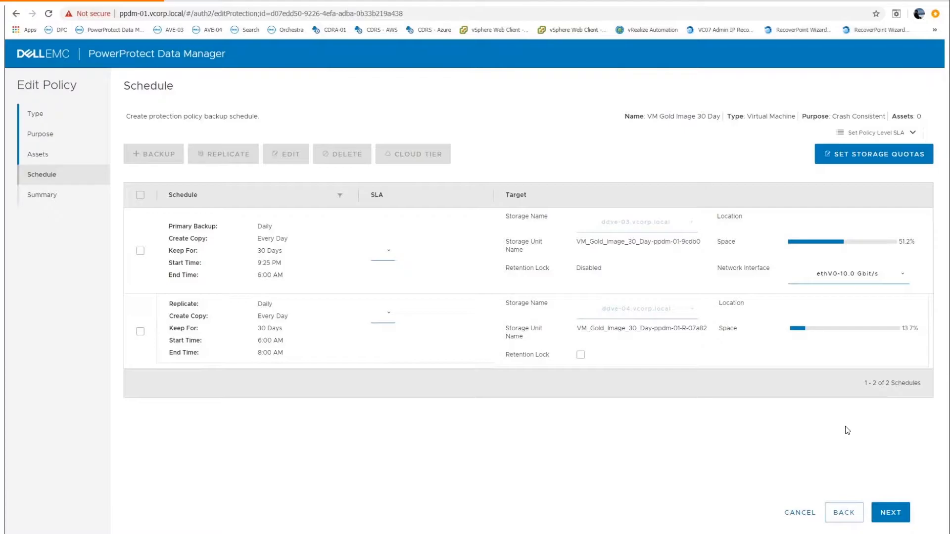
{"action": "left_click", "coordinate": [879, 518]}
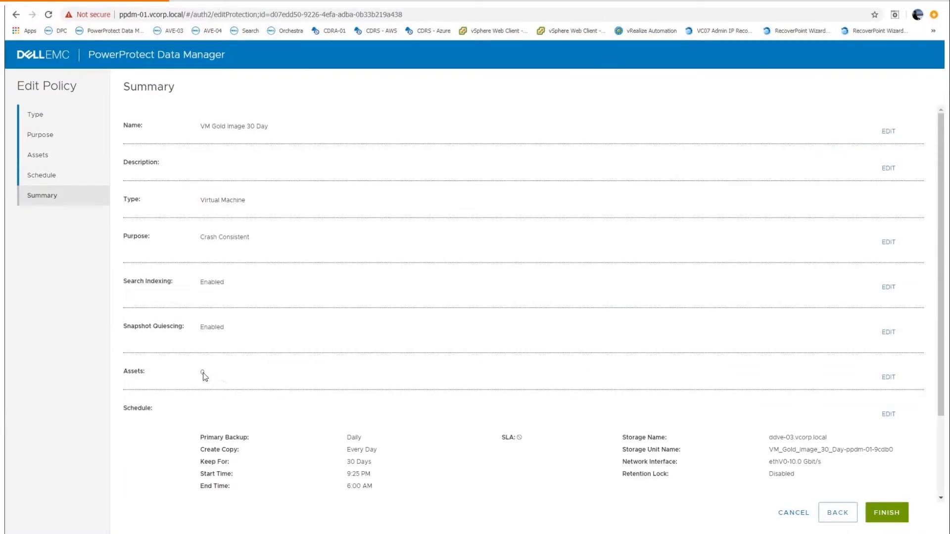
{"action": "left_click", "coordinate": [886, 513]}
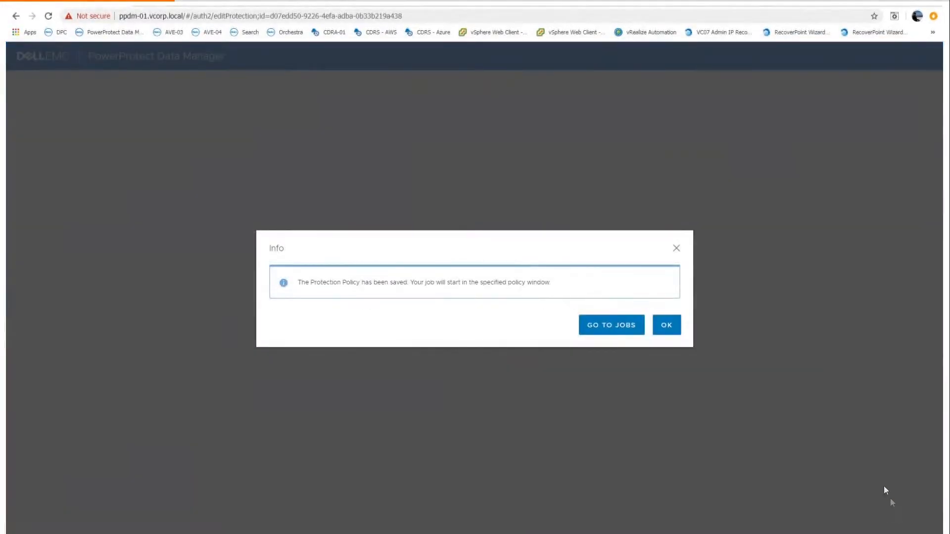
{"action": "left_click", "coordinate": [668, 328]}
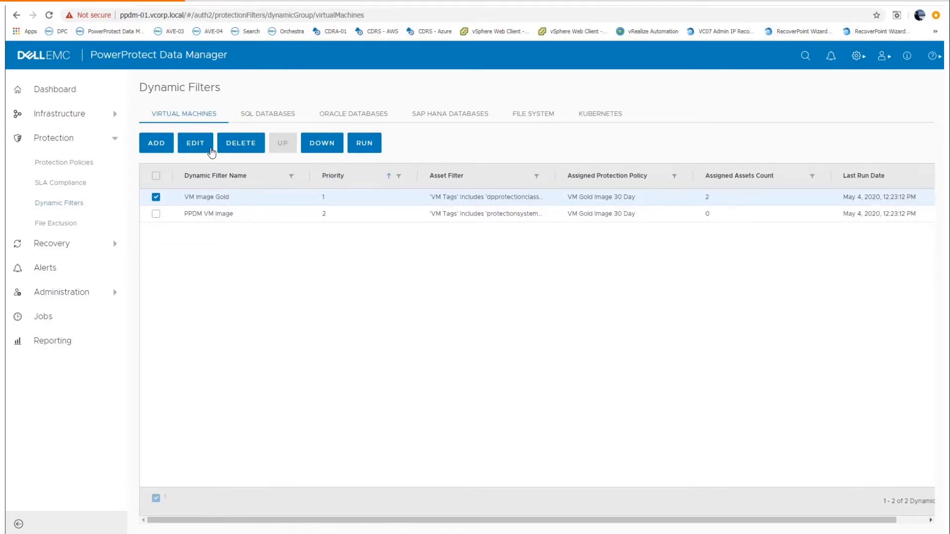
- Open the VM Image Gold dynamic filter for editing, keep the VM Gold Image 30 Day policy and select VM Tags as the asset filter field
{"action": "left_click", "coordinate": [211, 149]}
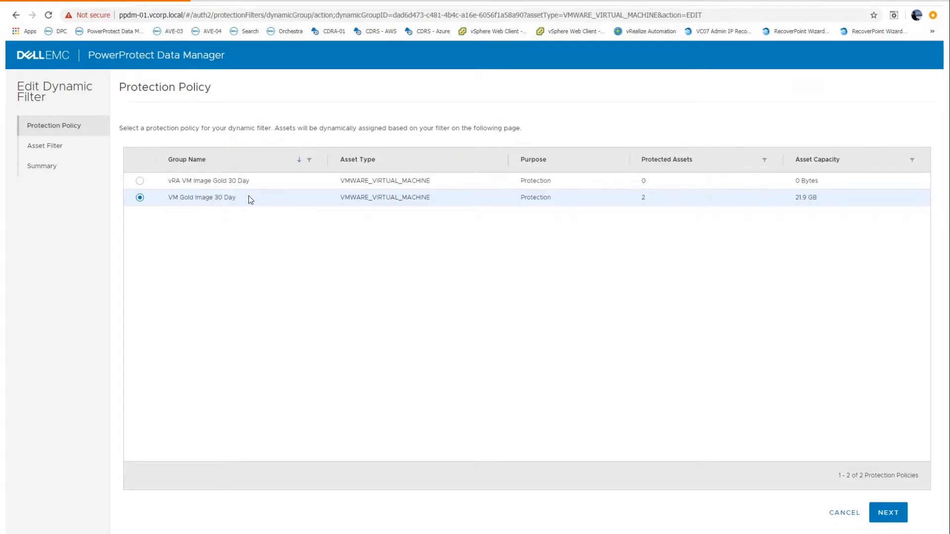
{"action": "left_click", "coordinate": [888, 513]}
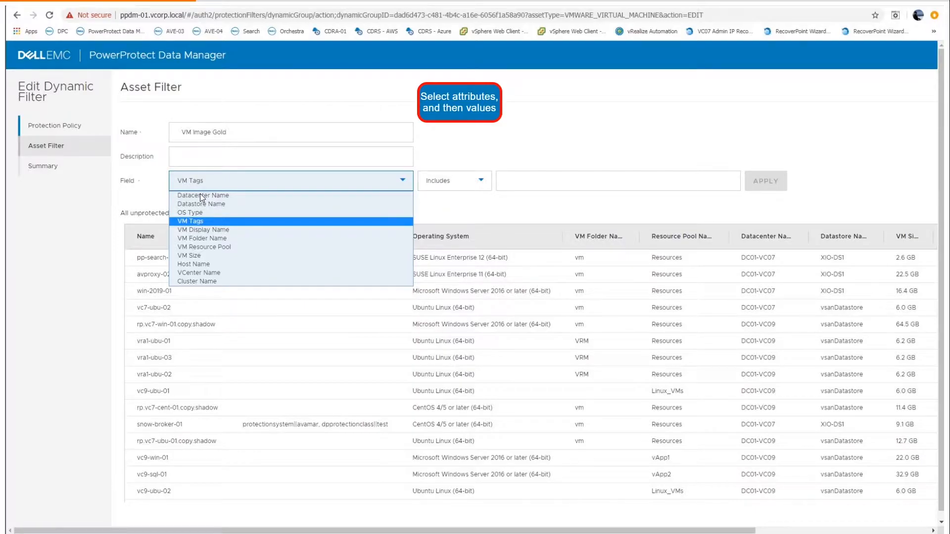
{"action": "left_click", "coordinate": [200, 221]}
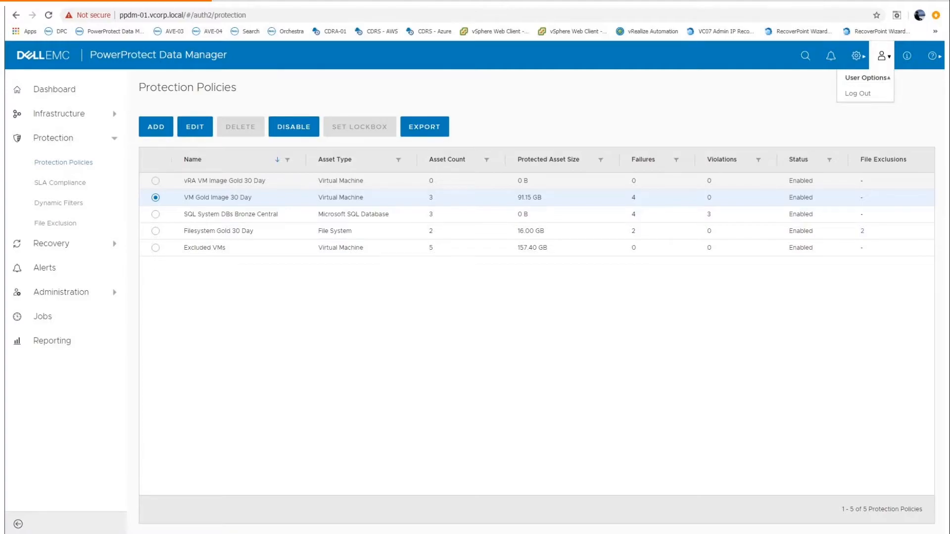
- Log out of PowerProtect Data Manager, exit the current demo and start the Simple Datamover Management demo
{"action": "left_click", "coordinate": [865, 94]}
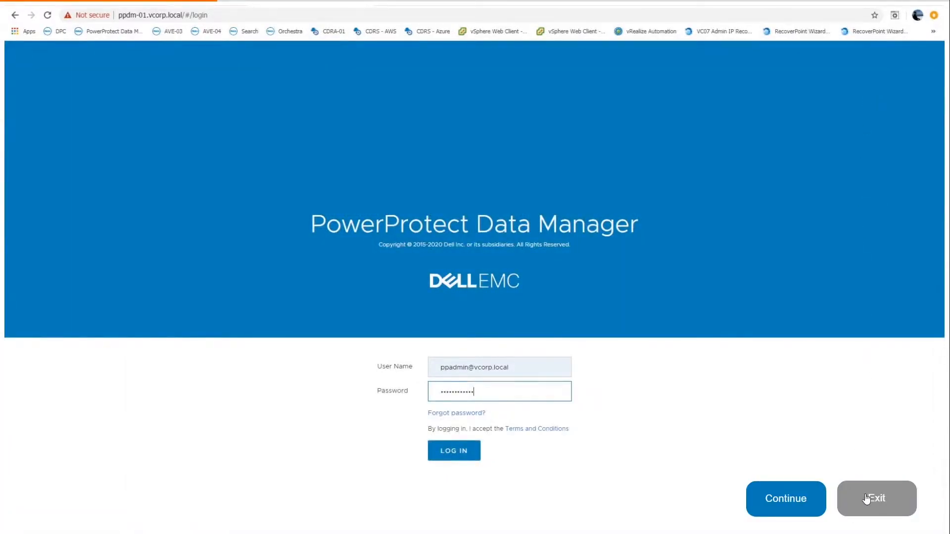
{"action": "left_click", "coordinate": [865, 499]}
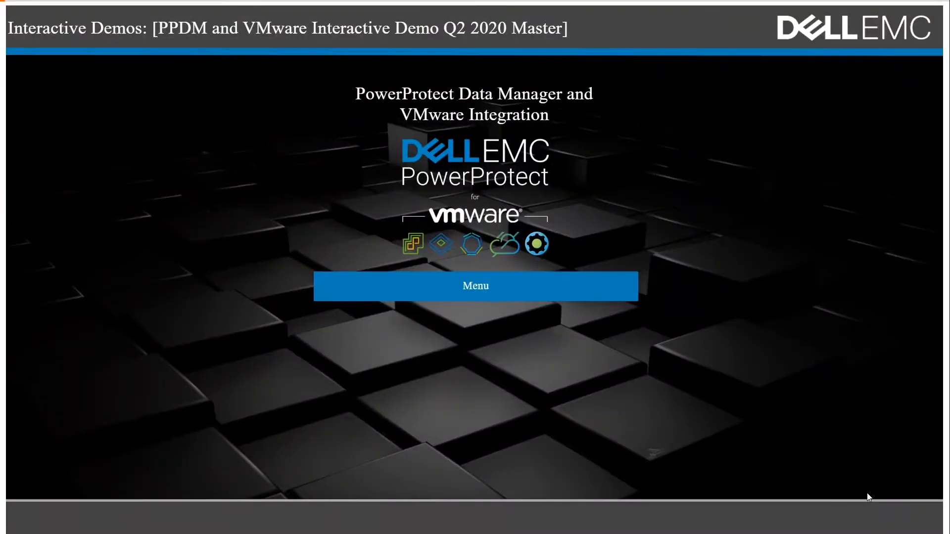
{"action": "left_click", "coordinate": [555, 290]}
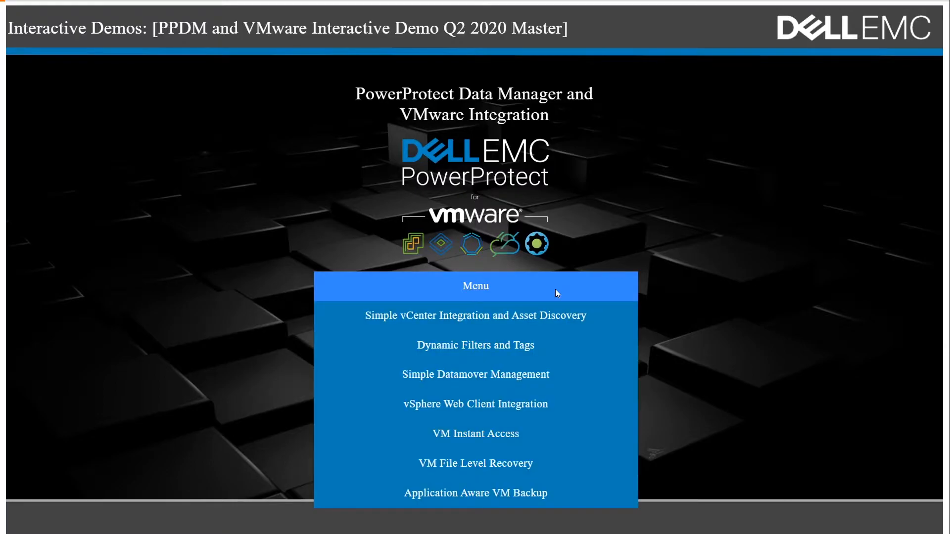
{"action": "left_click", "coordinate": [474, 369]}
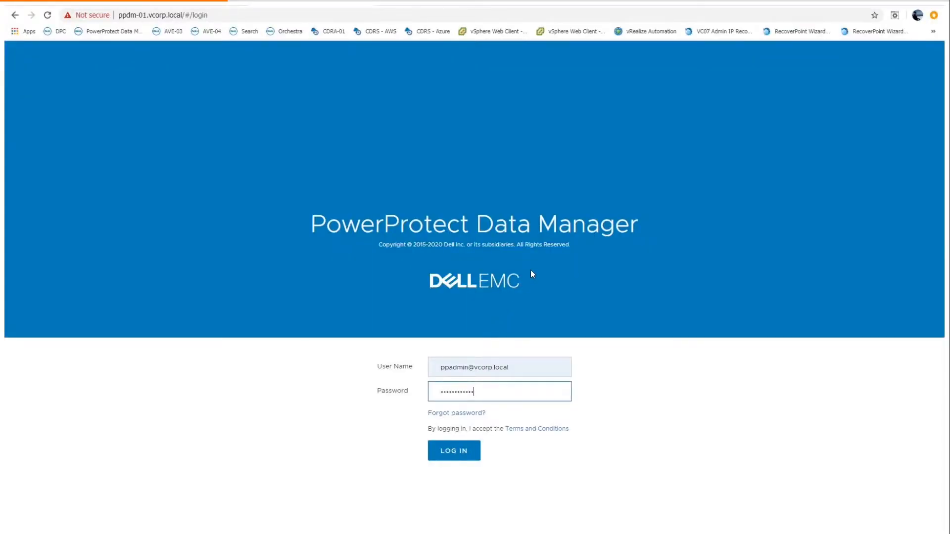
- Log in to PowerProtect Data Manager with the prefilled account and check the product version information
{"action": "left_click", "coordinate": [454, 452]}
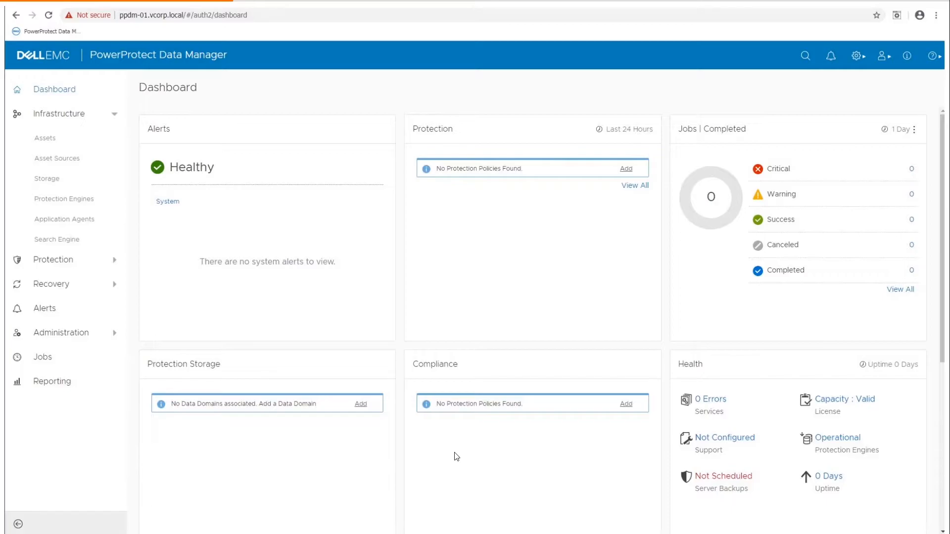
{"action": "left_click", "coordinate": [910, 57]}
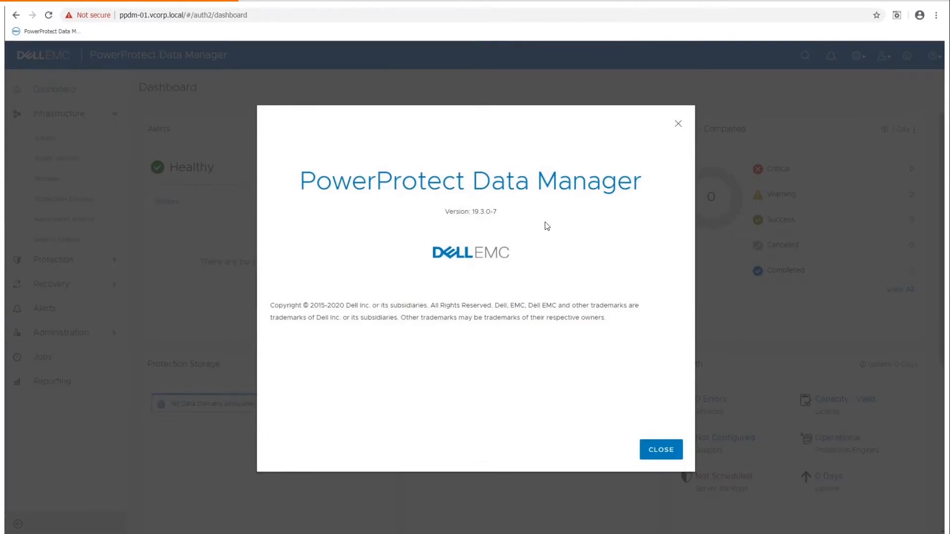
{"action": "left_click", "coordinate": [646, 450]}
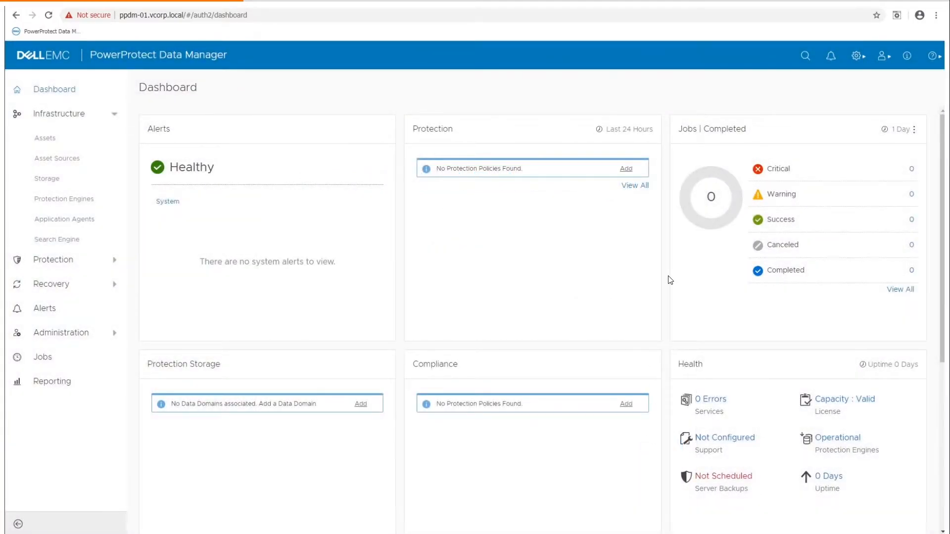
- Add vCenter vc-09.vcorp.local on port 443 with the vSphere plugin and 02:00 AM scheduled discovery, and review its virtual machine assets
{"action": "left_click", "coordinate": [59, 172]}
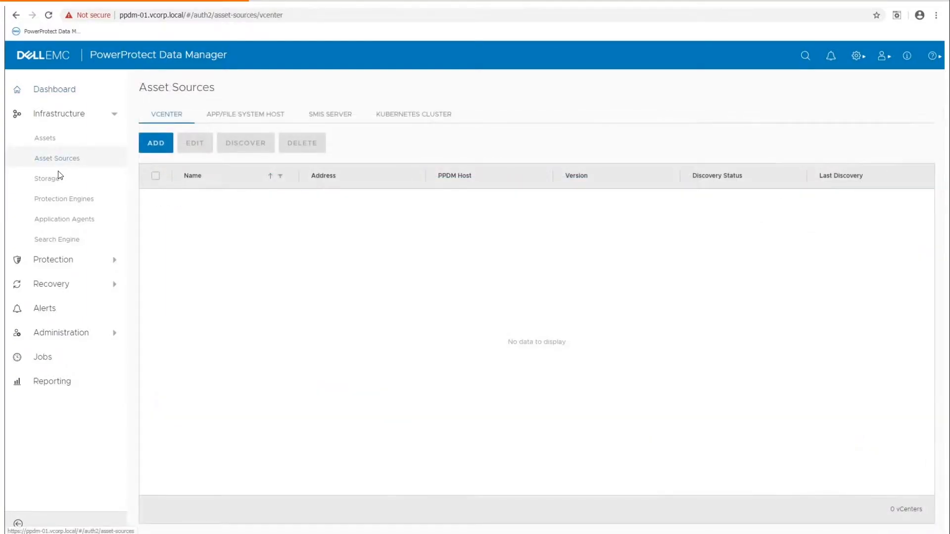
{"action": "left_click", "coordinate": [164, 144]}
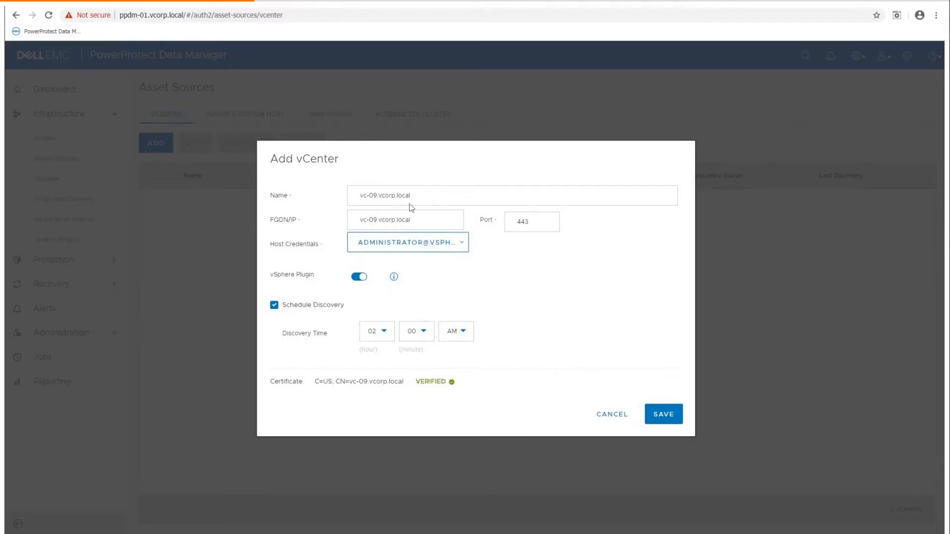
{"action": "left_click", "coordinate": [666, 418]}
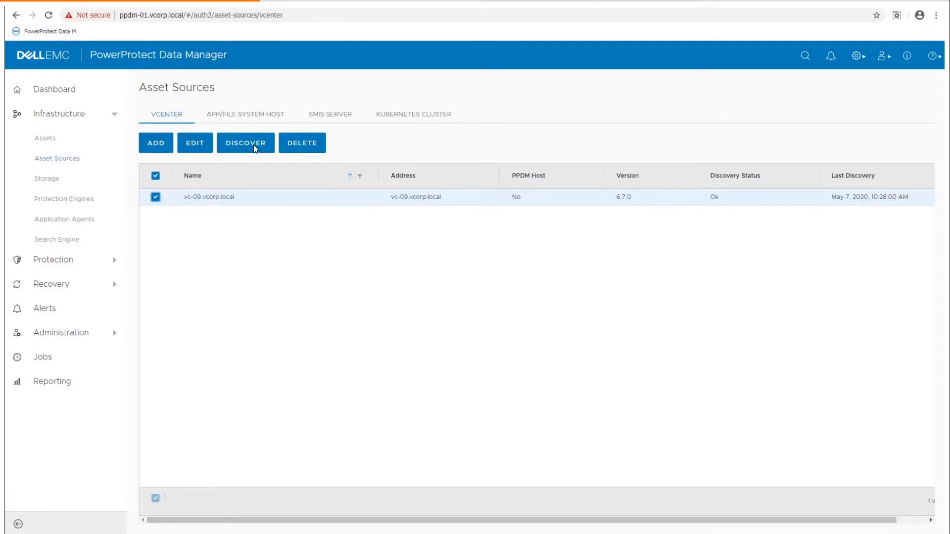
{"action": "left_click", "coordinate": [51, 141]}
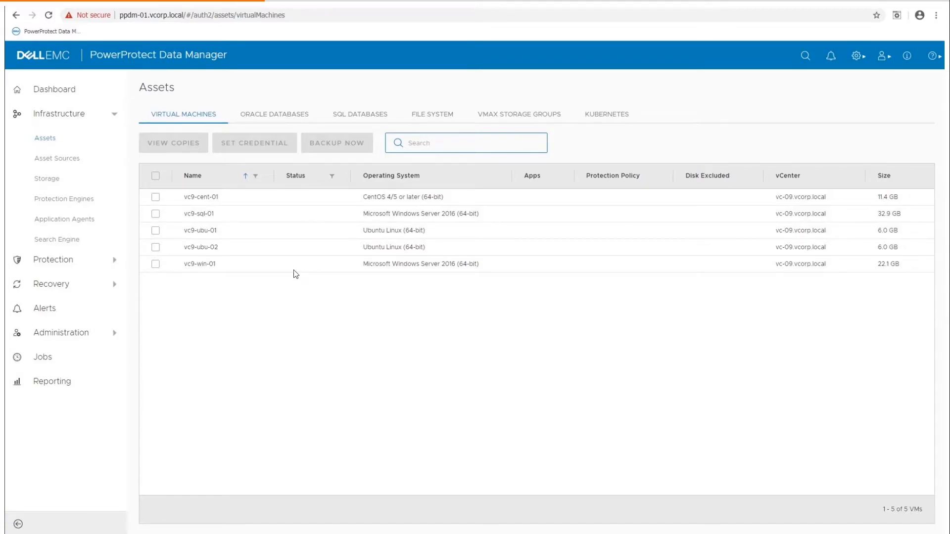
- Add VM Direct engine pp-proxy-01.vcorp.local (192.168.2.113, netmask 255.255.252.0, gateway 192.168.1.250, DNS 192.168.1.11) to VC09-Cluster01 on vc-09.vcorp.local using VM Network and Hot Add with Network Block Device failback
{"action": "left_click", "coordinate": [73, 204]}
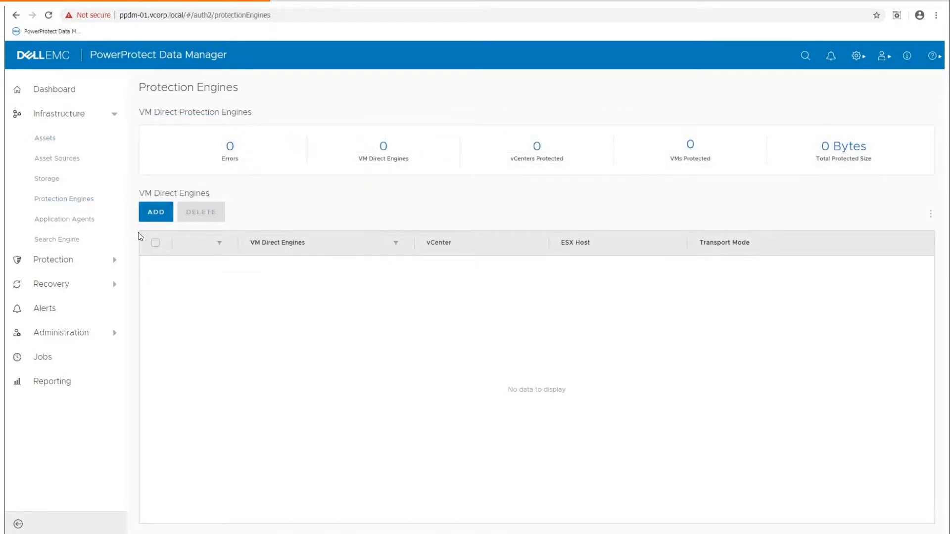
{"action": "left_click", "coordinate": [161, 222]}
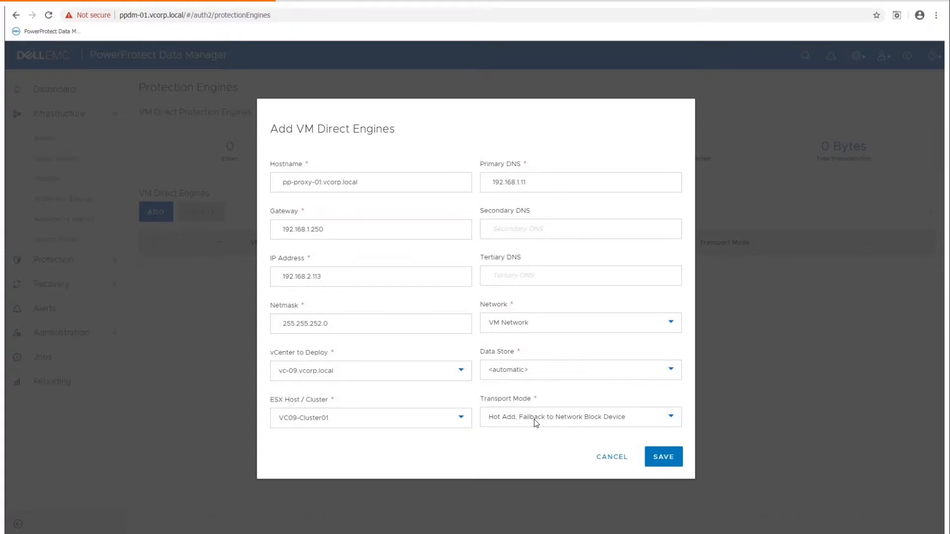
{"action": "left_click", "coordinate": [667, 457]}
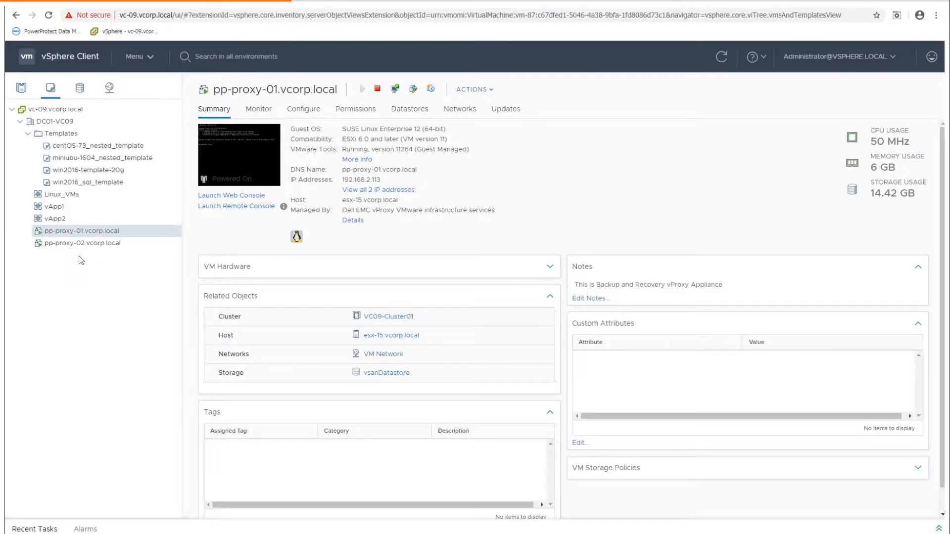
- Switch back to PowerProtect Data Manager and start its system upgrade with the 19.4.0-10 package
{"action": "left_click", "coordinate": [58, 31]}
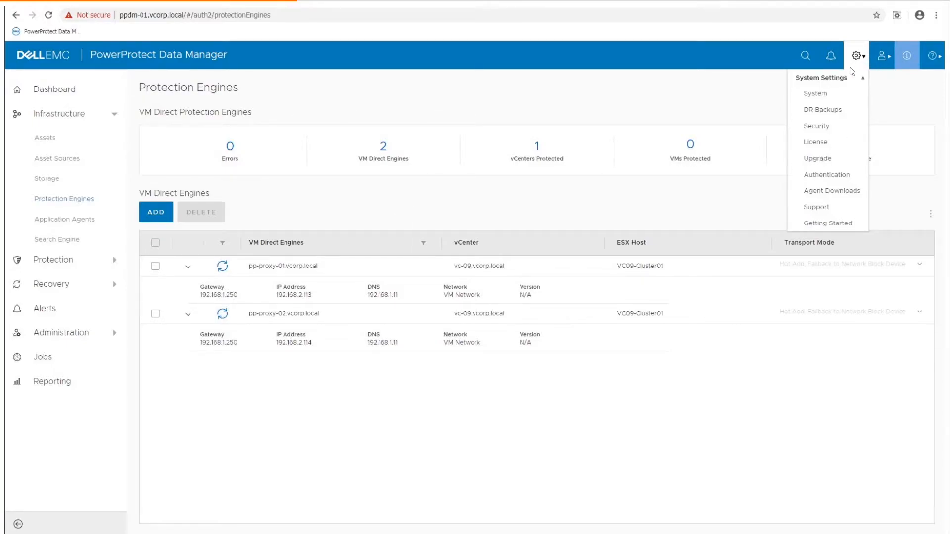
{"action": "left_click", "coordinate": [820, 159]}
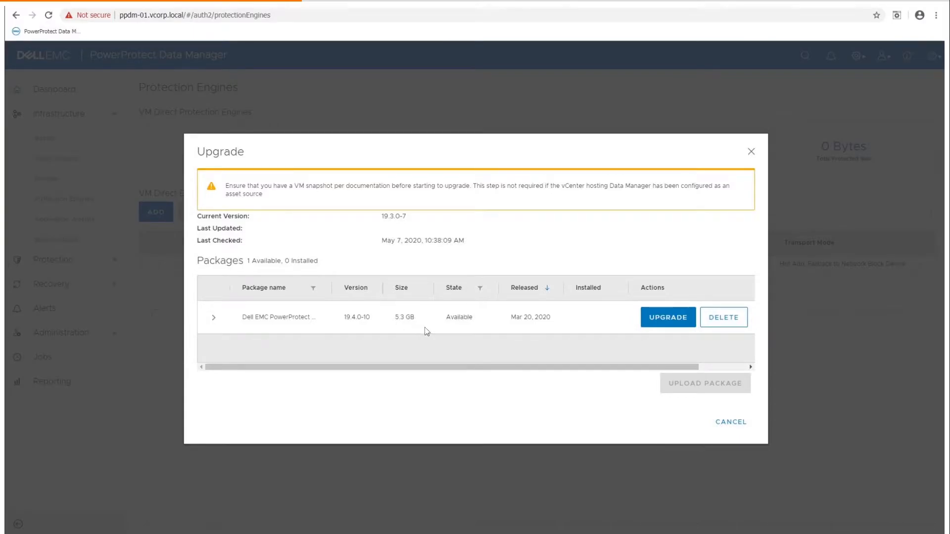
{"action": "left_click", "coordinate": [655, 318]}
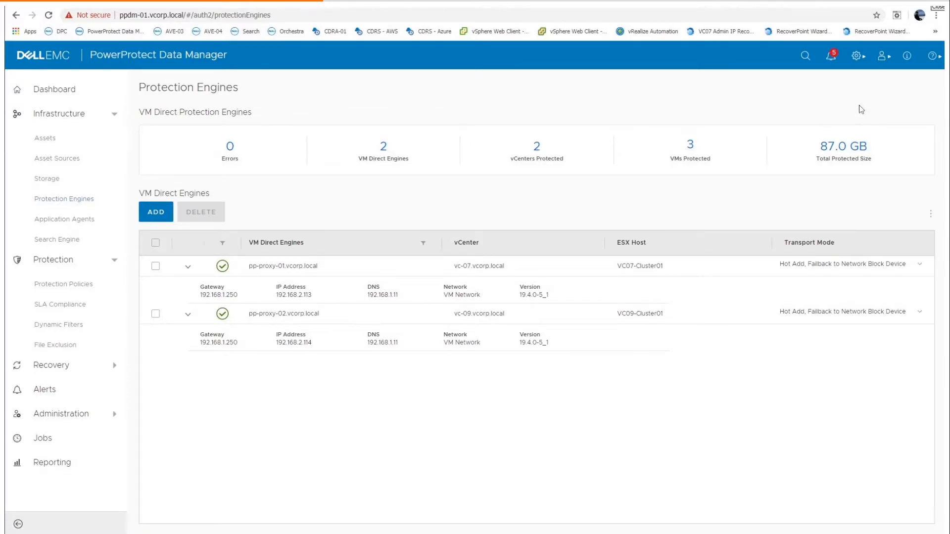
- Log out of PowerProtect Data Manager and start the vSphere Web Client Integration demo
{"action": "left_click", "coordinate": [883, 61]}
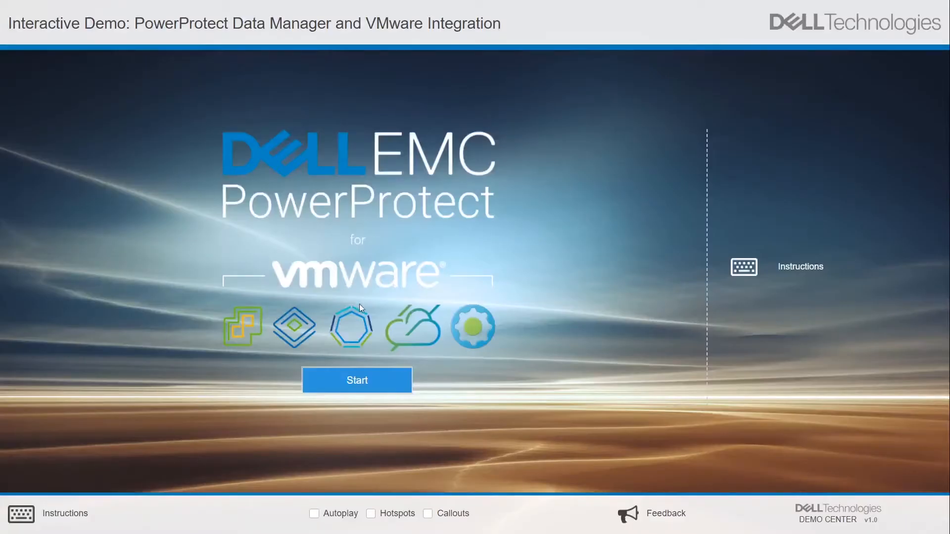
{"action": "left_click", "coordinate": [359, 391]}
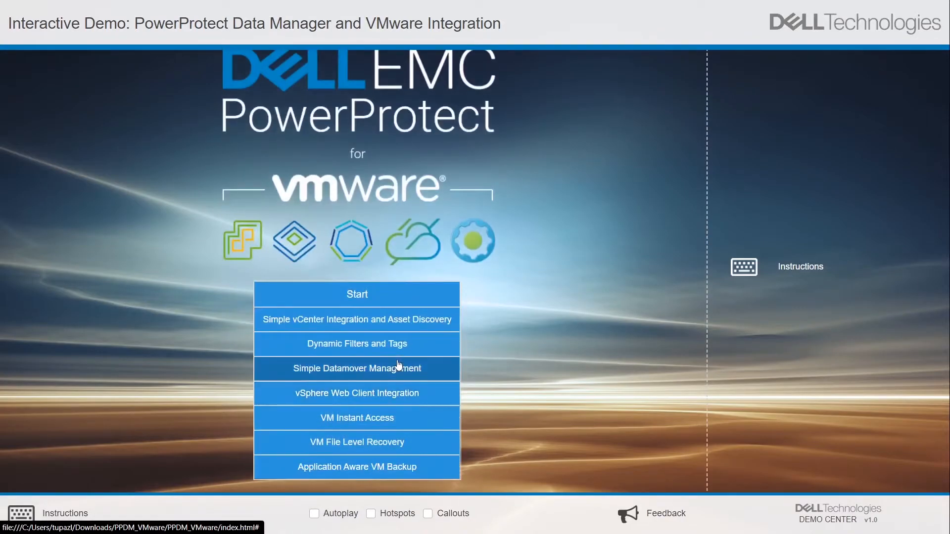
{"action": "left_click", "coordinate": [402, 393]}
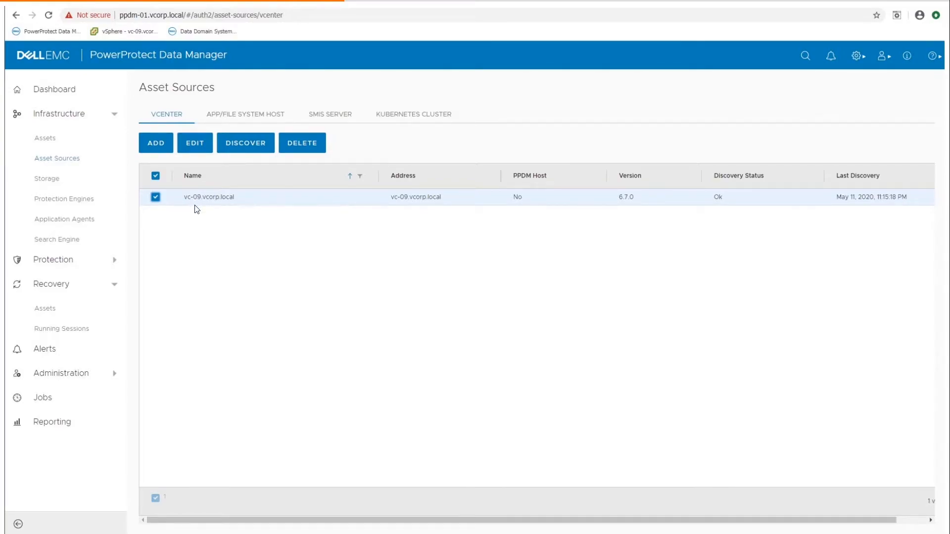
- Open the vc-09.vcorp.local vCenter asset source for editing, and log in to the vSphere Client with the prefilled account
{"action": "left_click", "coordinate": [199, 143]}
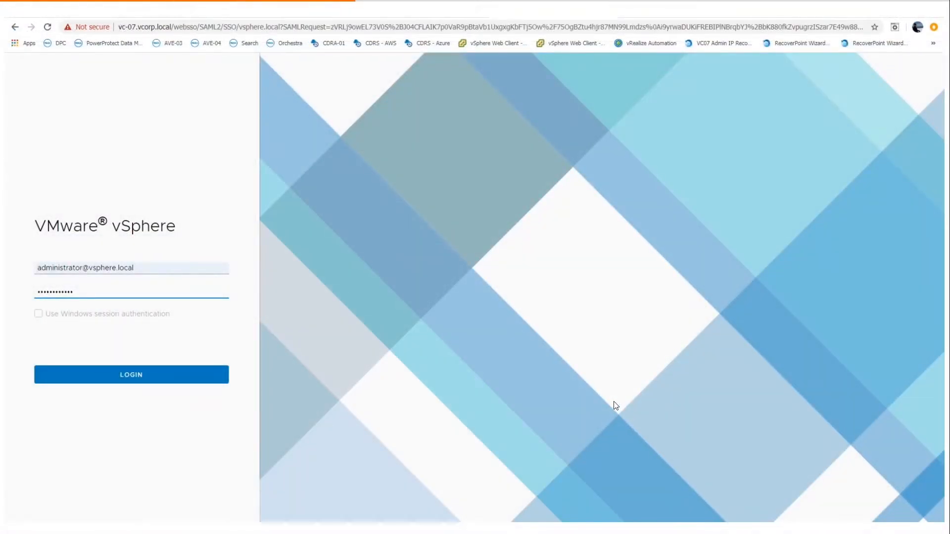
{"action": "left_click", "coordinate": [105, 375]}
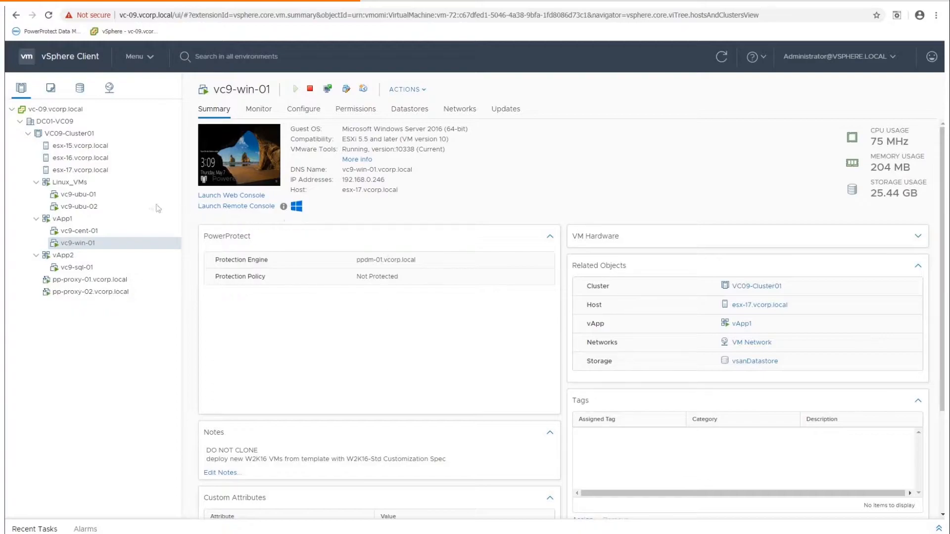
- Run an immediate PowerProtect backup of the virtual machine vc9-ubu-01 from the vSphere Client
{"action": "left_click", "coordinate": [80, 195]}
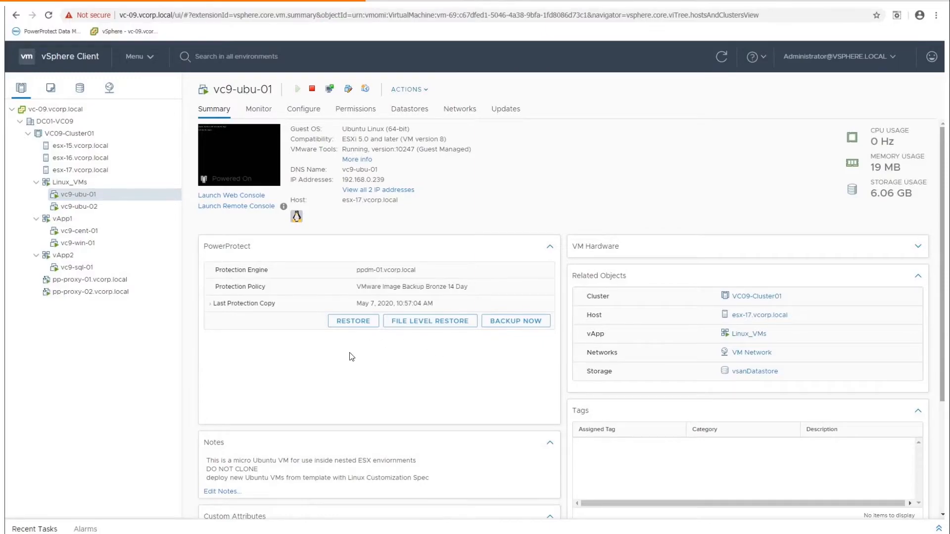
{"action": "left_click", "coordinate": [546, 326]}
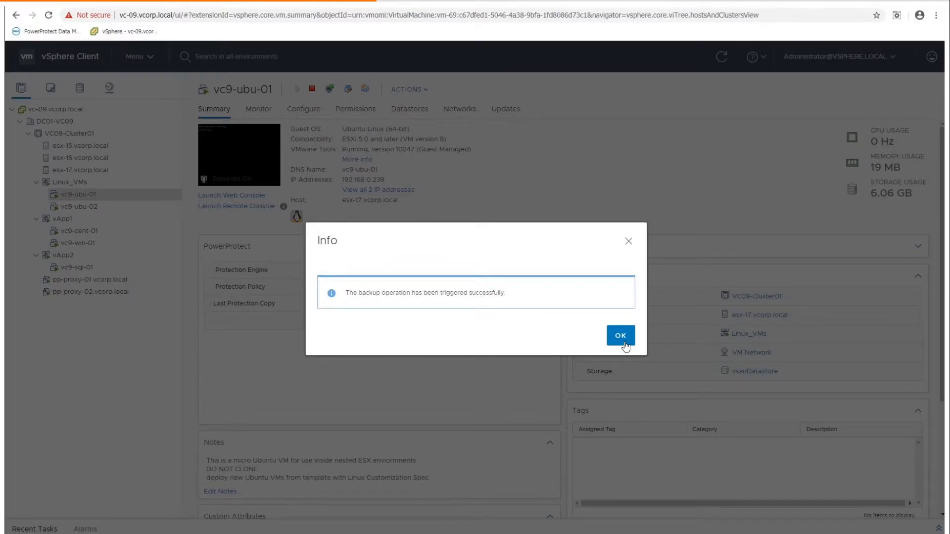
{"action": "left_click", "coordinate": [622, 336]}
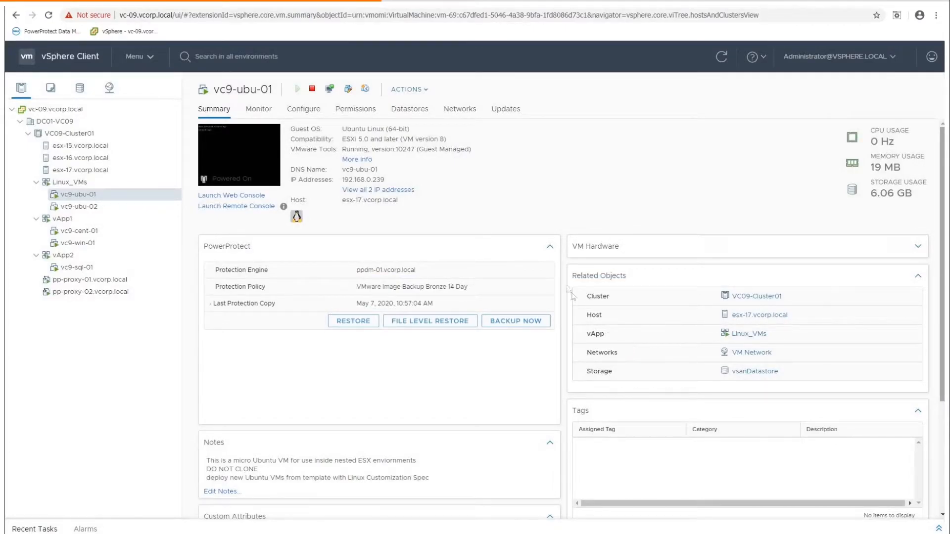
- Switch to PowerProtect Data Manager and examine the details of the Protect VM job for the VMware Image Backup Bronze 14 Day policy
{"action": "left_click", "coordinate": [68, 32]}
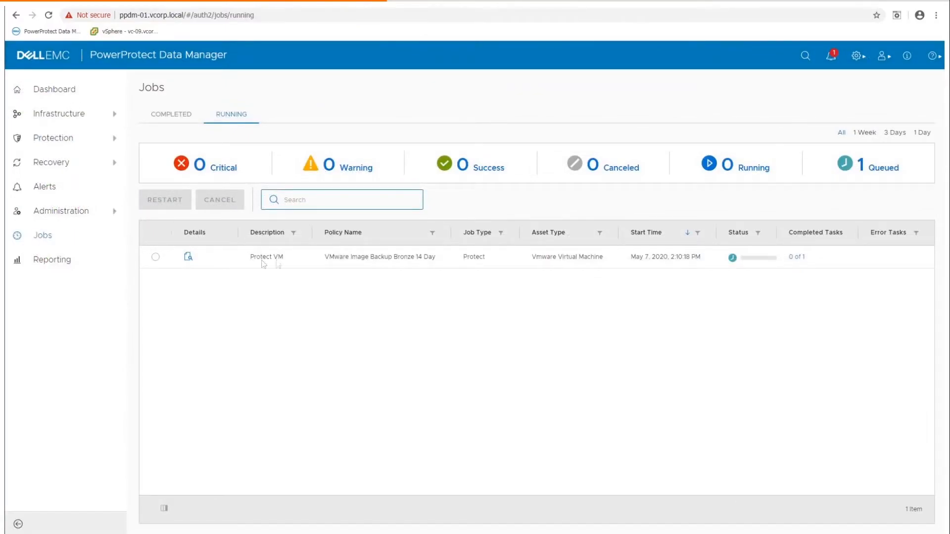
{"action": "left_click", "coordinate": [200, 261]}
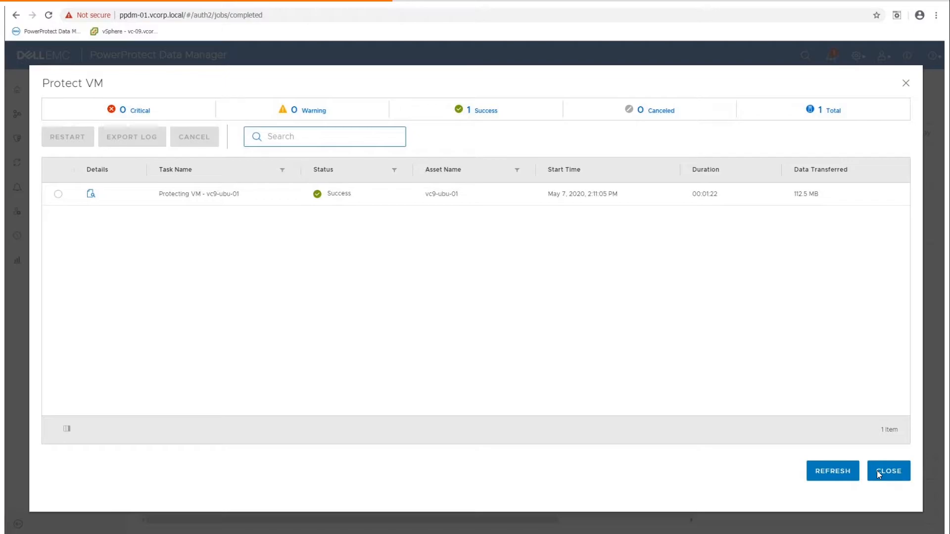
- Switch to the vSphere Client and restore the entire VM vc9-ubu-01 to its original folder, overwriting files, from the May 7, 2020, 2:11:07 PM copy
{"action": "left_click", "coordinate": [99, 32]}
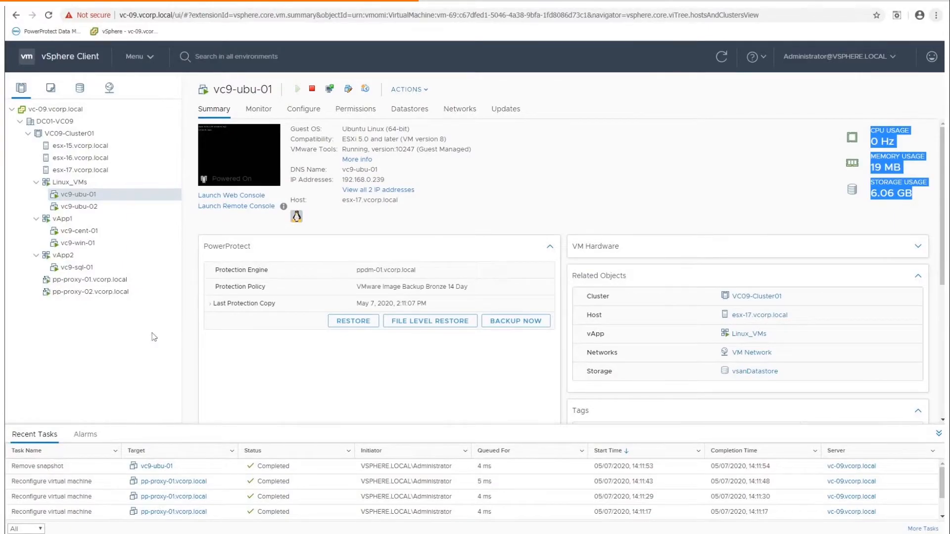
{"action": "left_click", "coordinate": [352, 321]}
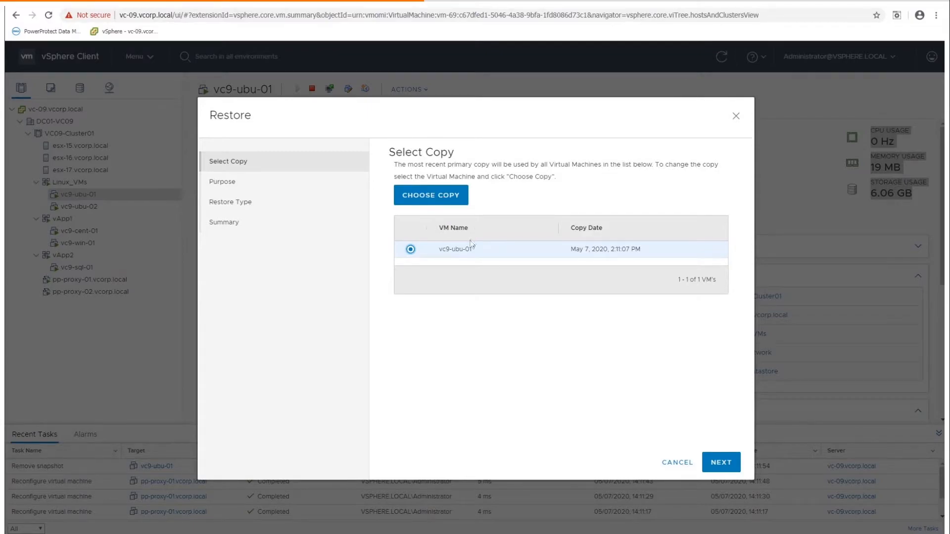
{"action": "left_click", "coordinate": [722, 469]}
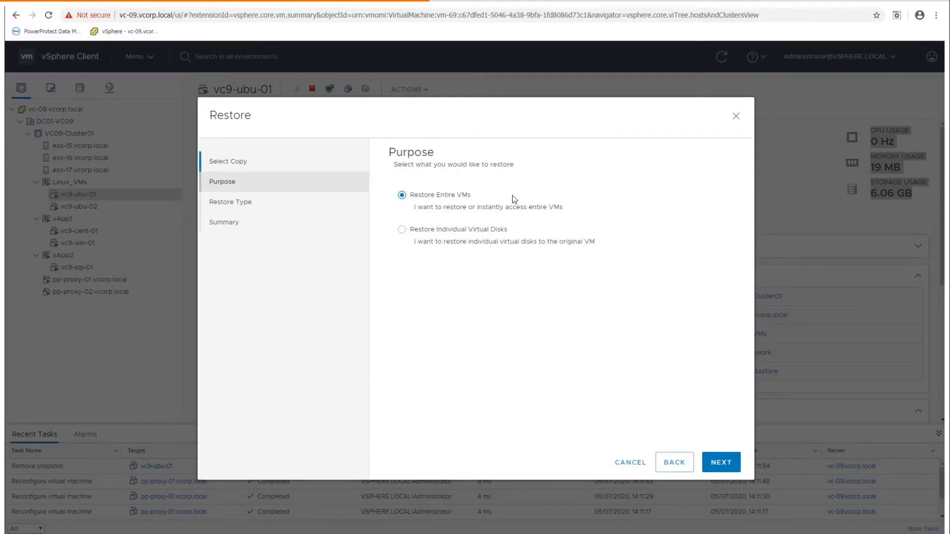
{"action": "left_click", "coordinate": [733, 462]}
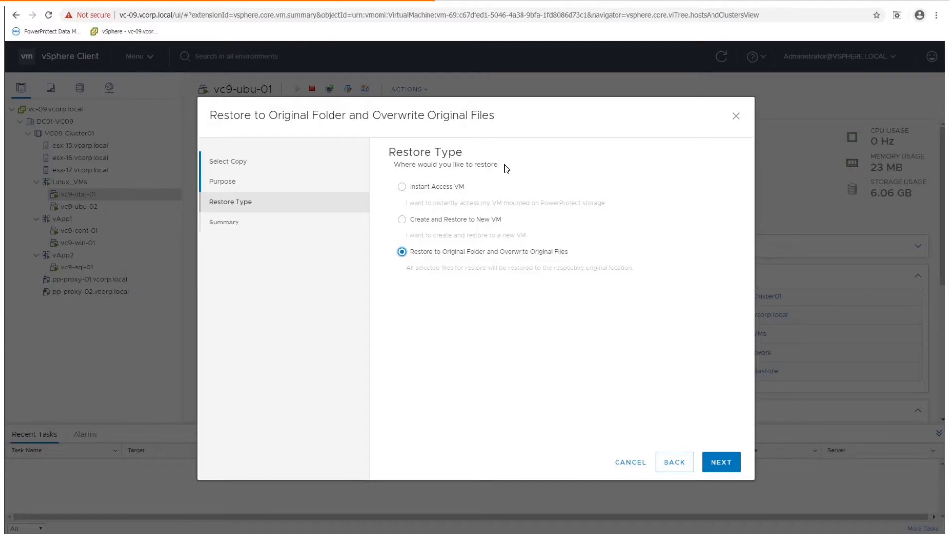
{"action": "left_click", "coordinate": [727, 463]}
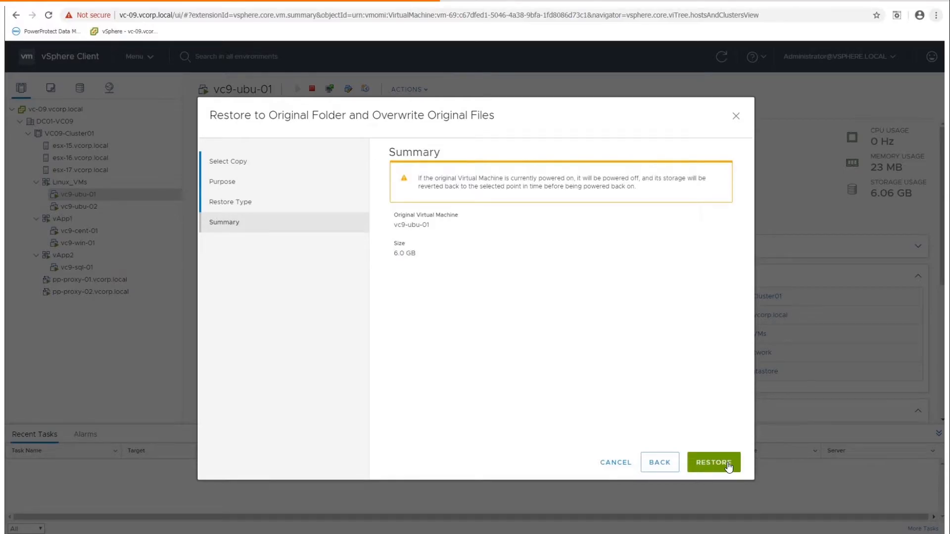
{"action": "left_click", "coordinate": [713, 462]}
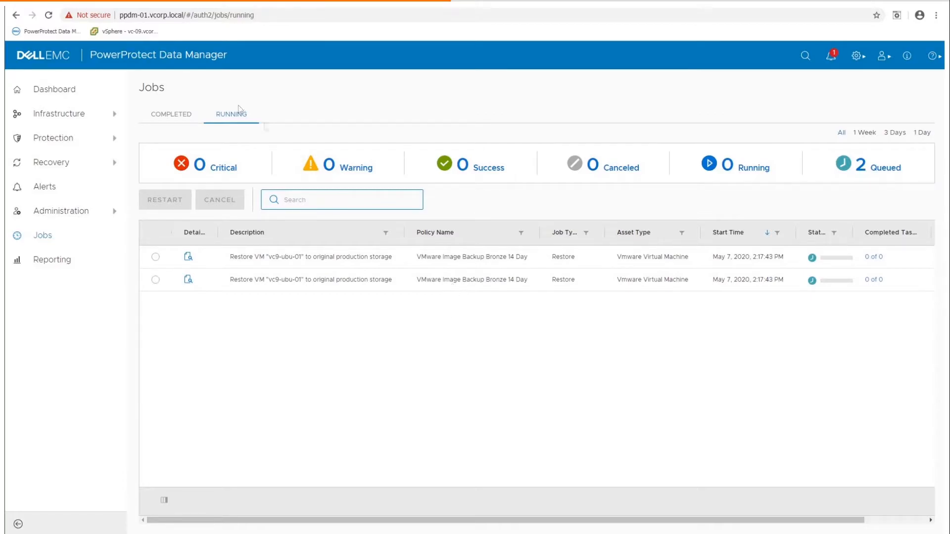
- Return to the vSphere Client, restart the PuTTY session to vc9-ubu-01, and start the VM Instant Access demo
{"action": "left_click", "coordinate": [127, 32]}
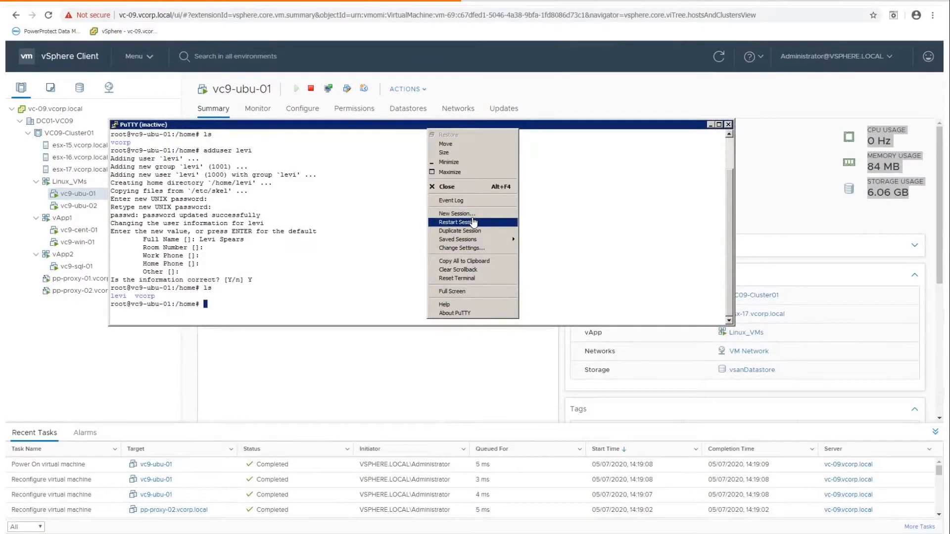
{"action": "left_click", "coordinate": [472, 222]}
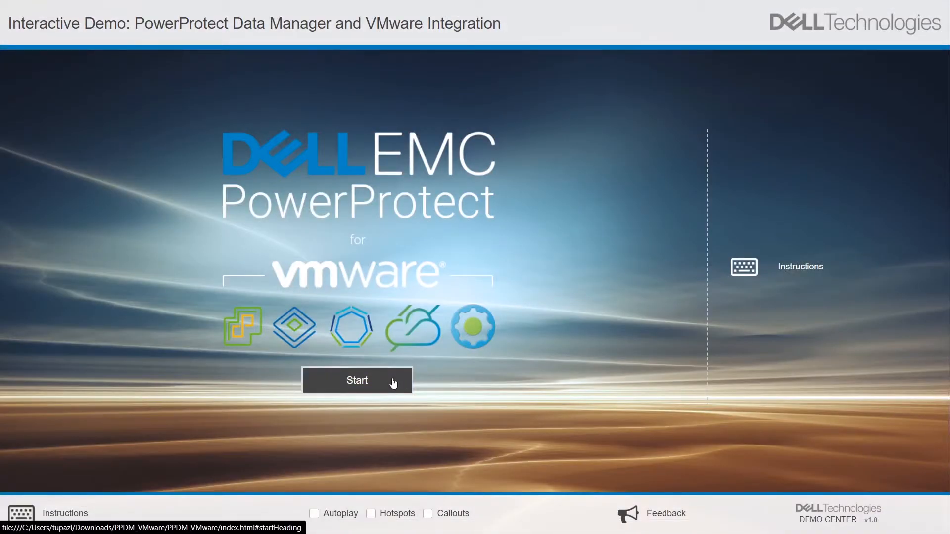
{"action": "left_click", "coordinate": [393, 382]}
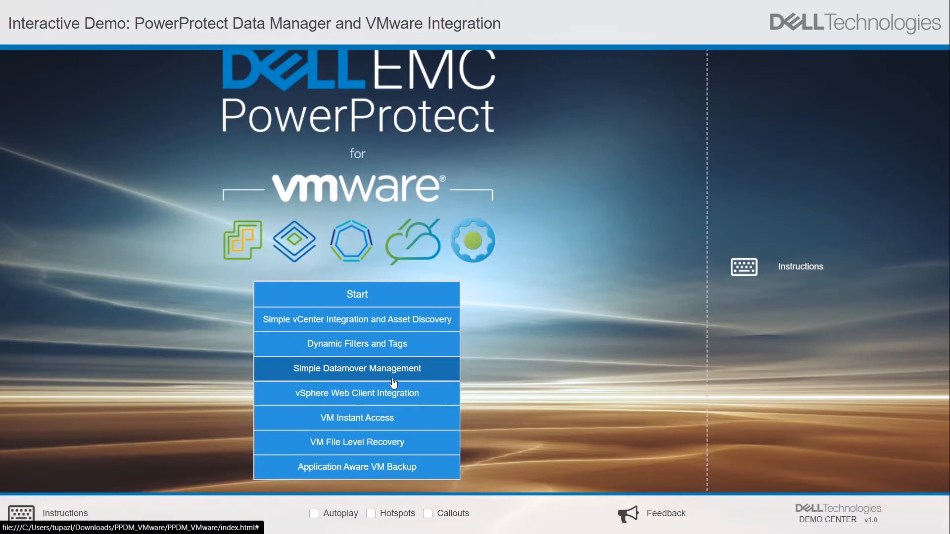
{"action": "left_click", "coordinate": [366, 421]}
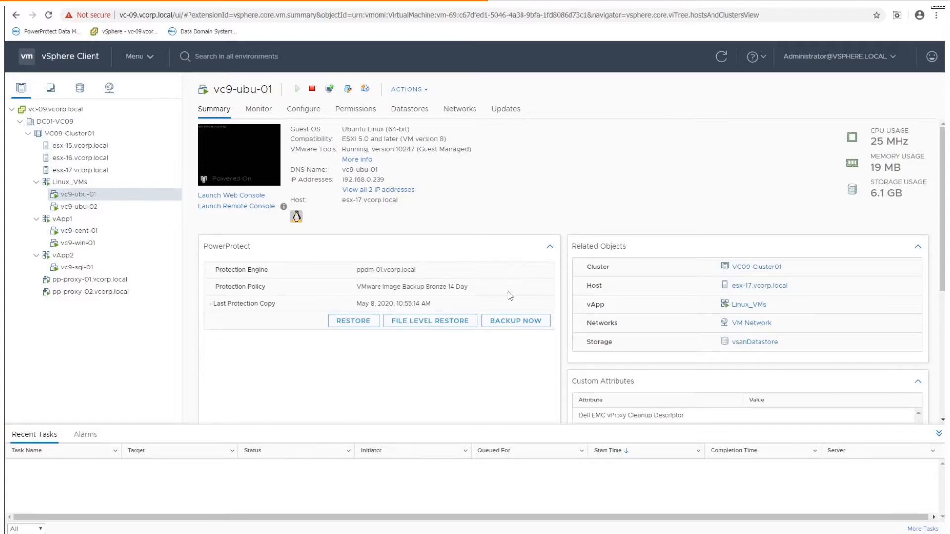
- Begin a restore of vc9-ubu-01 and choose the May 7, 2020, 5:27:02 PM copy on ddve-03.vcorp.local
{"action": "left_click", "coordinate": [359, 324]}
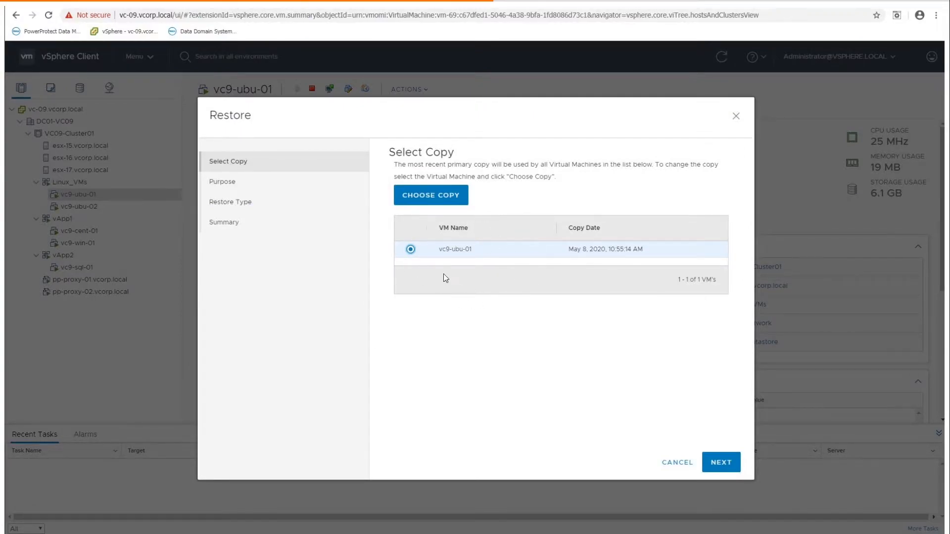
{"action": "left_click", "coordinate": [462, 206]}
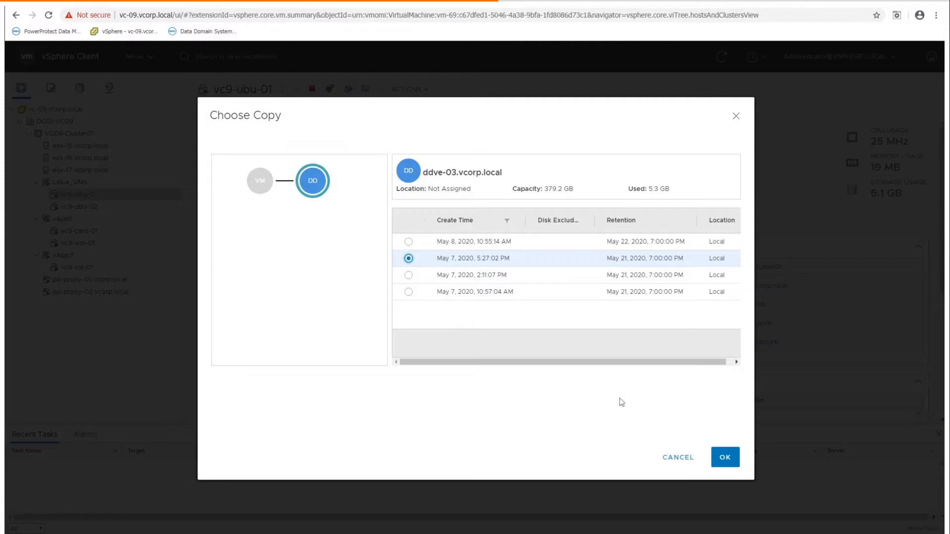
{"action": "left_click", "coordinate": [726, 457]}
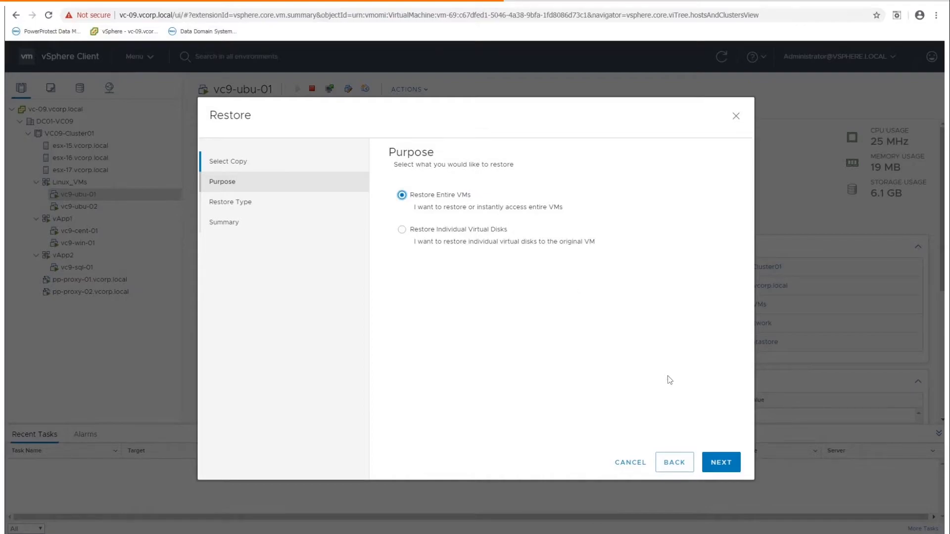
- Restore the entire VM as Instant Access VM vc9-ubu-01-iatest-050820 in DC01-VC09 on esx-16.vcorp.local, powering it on when recovery completes
{"action": "left_click", "coordinate": [734, 462]}
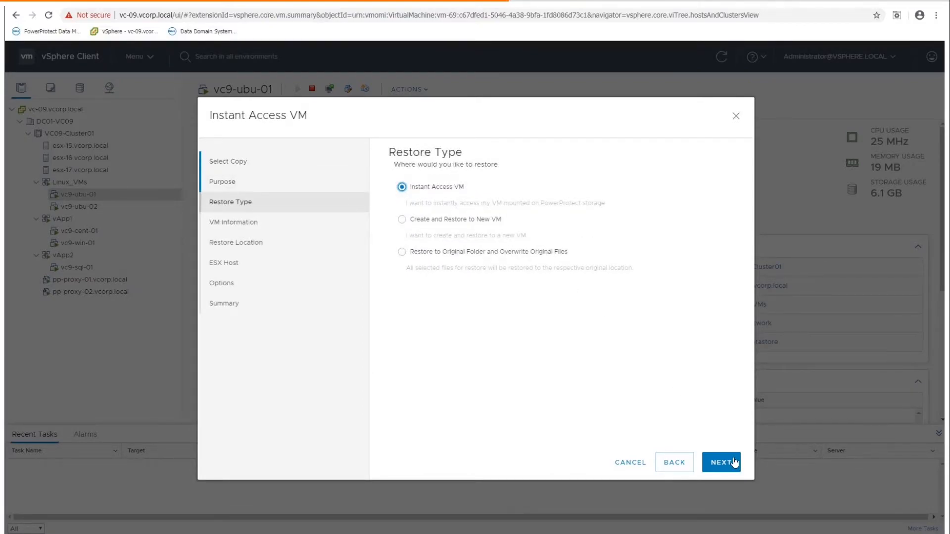
{"action": "left_click", "coordinate": [733, 462]}
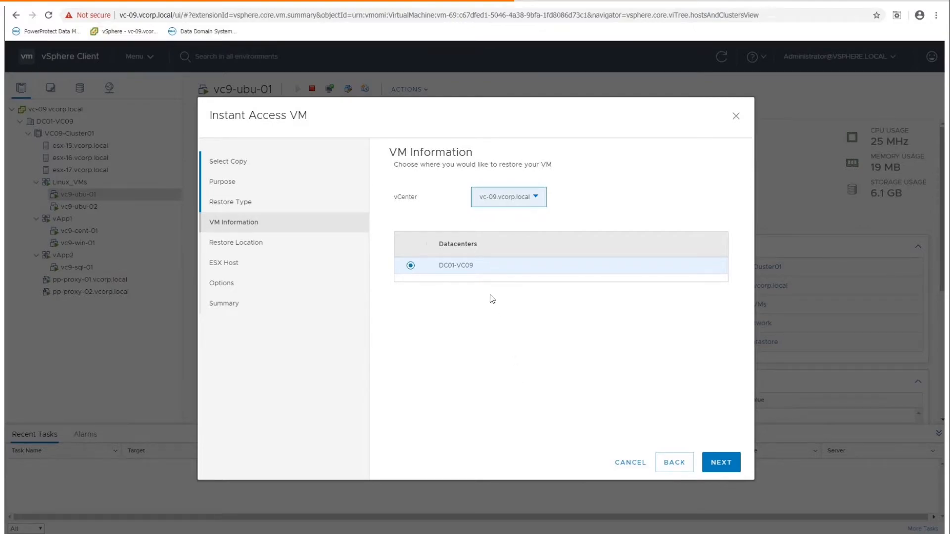
{"action": "left_click", "coordinate": [720, 464]}
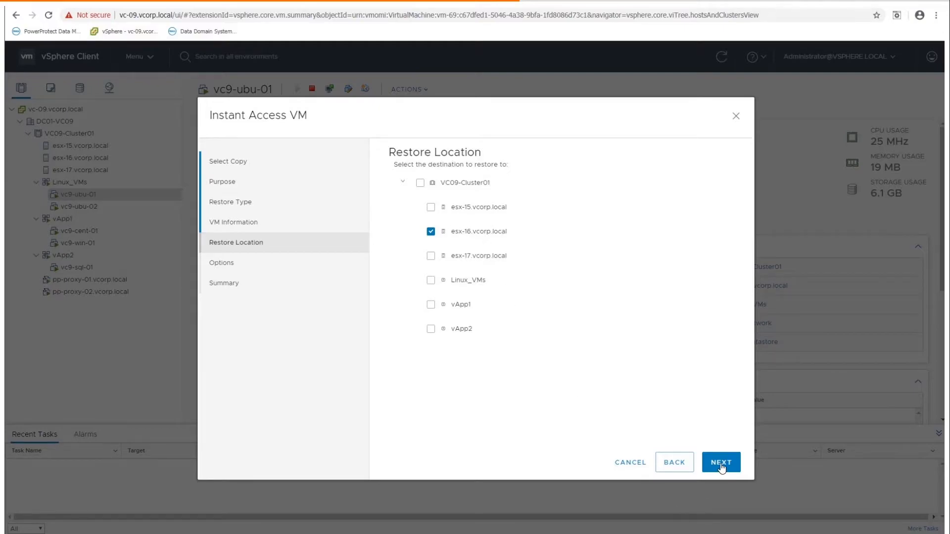
{"action": "left_click", "coordinate": [721, 463]}
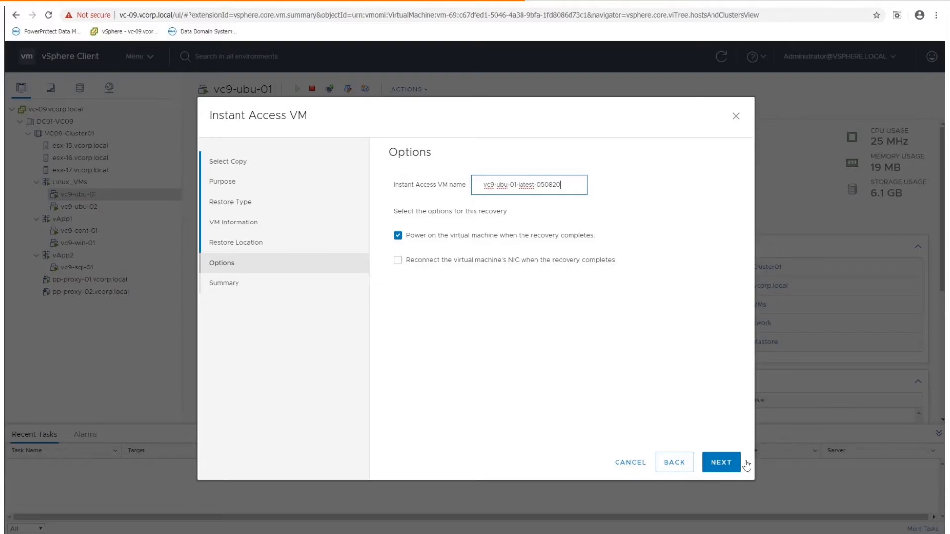
{"action": "left_click", "coordinate": [722, 463]}
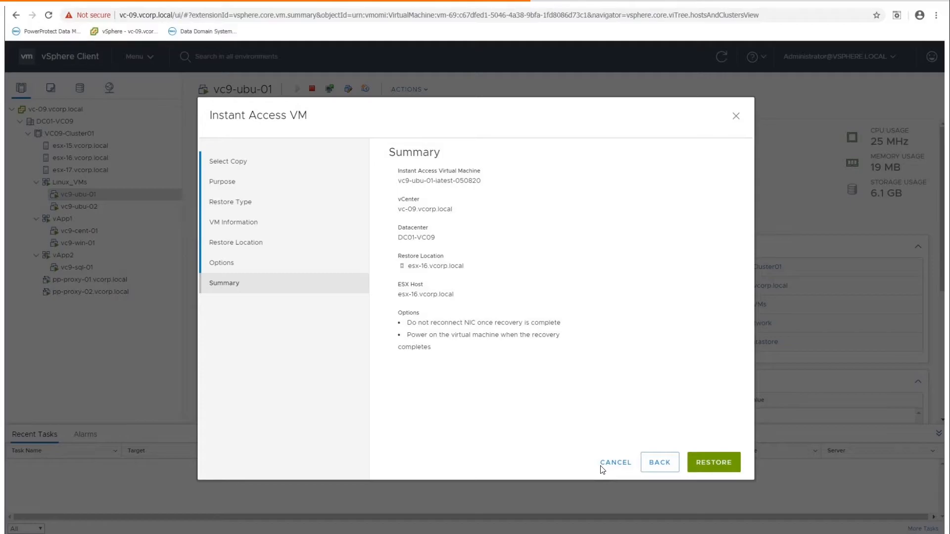
{"action": "left_click", "coordinate": [707, 463]}
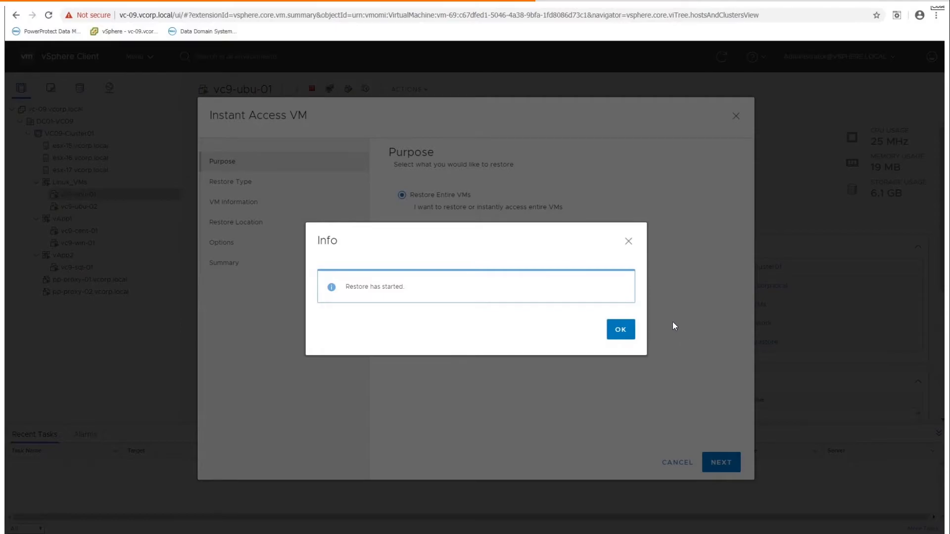
{"action": "left_click", "coordinate": [621, 330]}
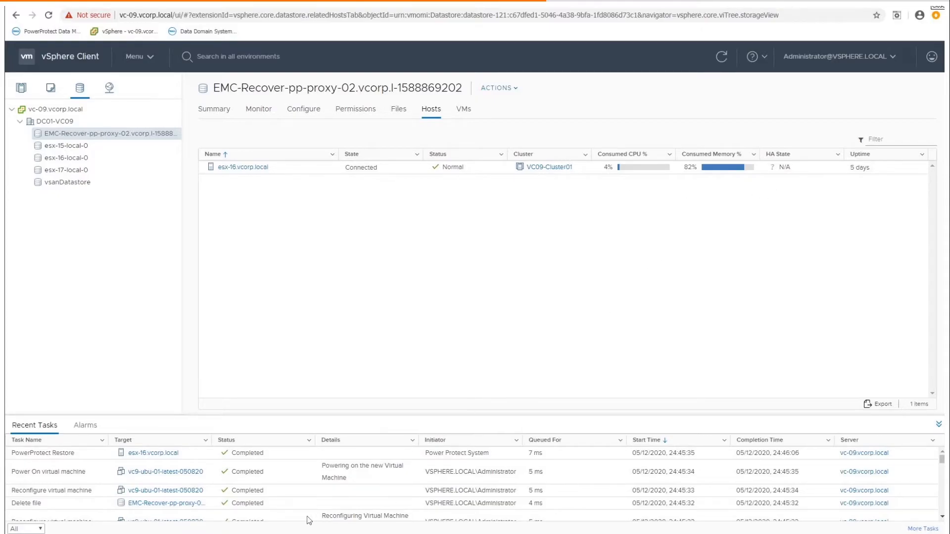
- Open the instant access virtual machine vc9-ubu-01-iatest-050820 from the recent tasks and view its console
{"action": "left_click", "coordinate": [192, 472]}
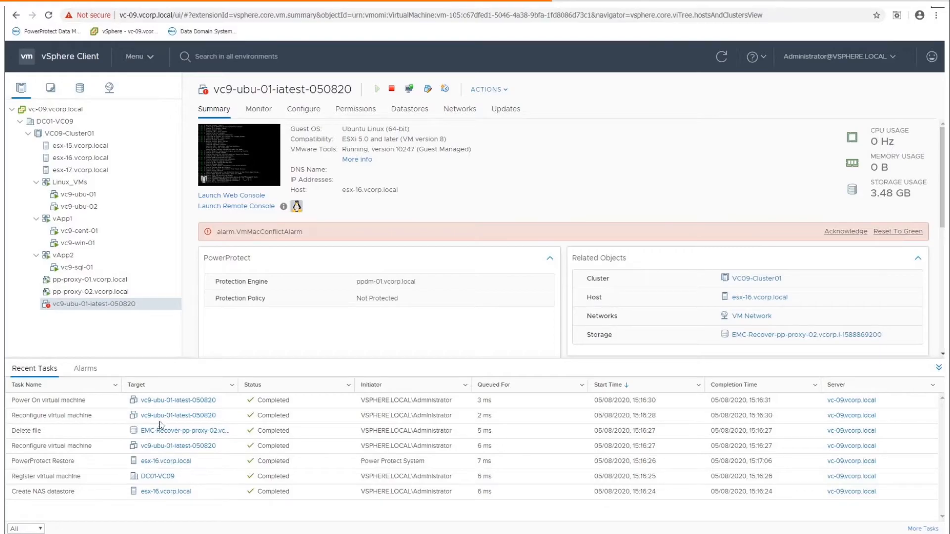
{"action": "left_click", "coordinate": [252, 170]}
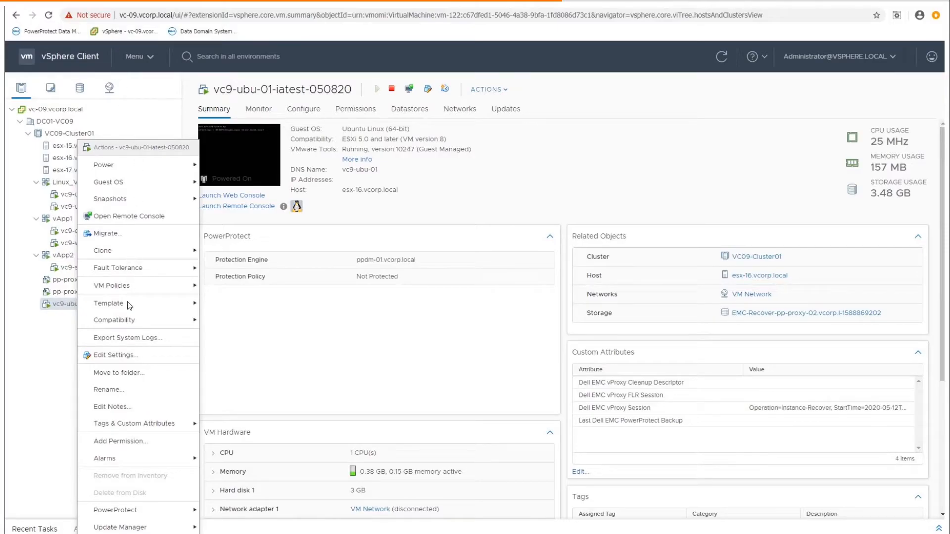
- Switch to PowerProtect Data Manager, log in with the prefilled account, and open the running instant access sessions under Recovery
{"action": "left_click", "coordinate": [69, 38]}
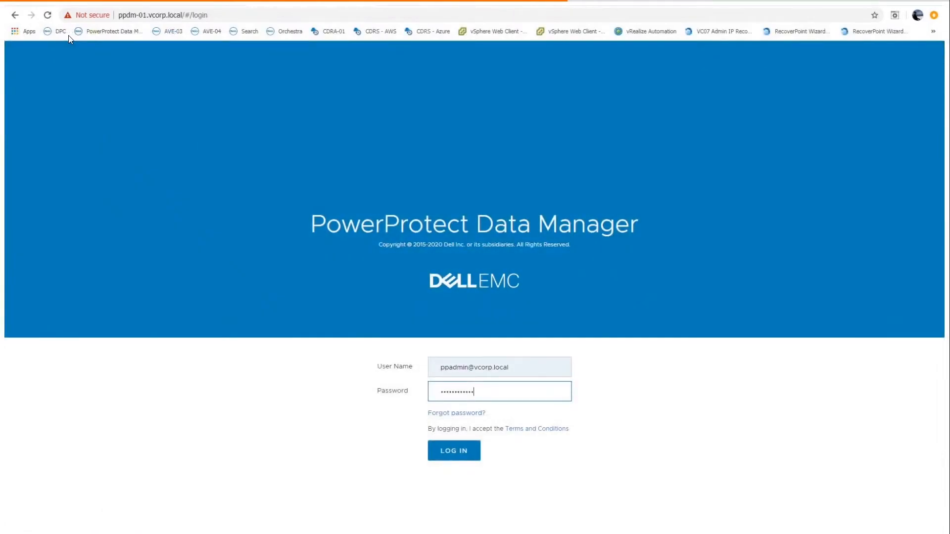
{"action": "left_click", "coordinate": [455, 450]}
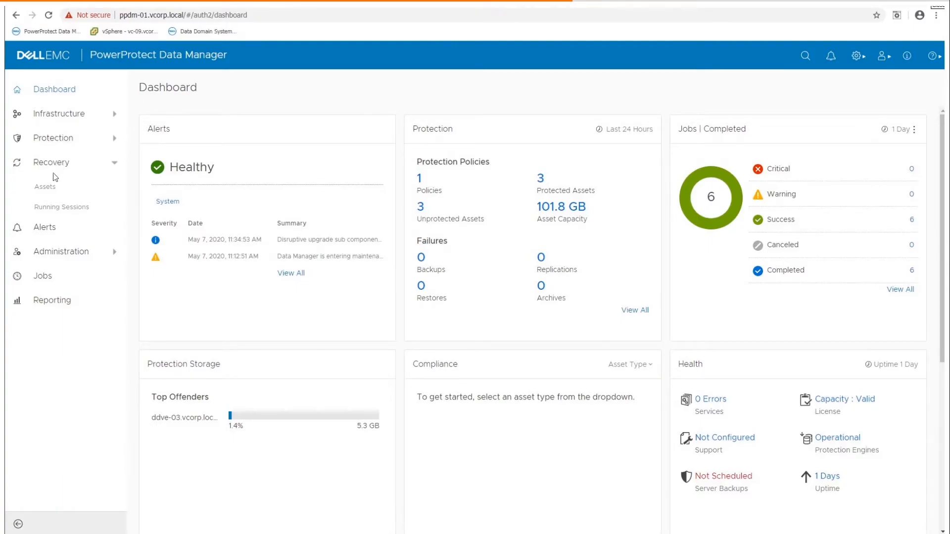
{"action": "left_click", "coordinate": [57, 207]}
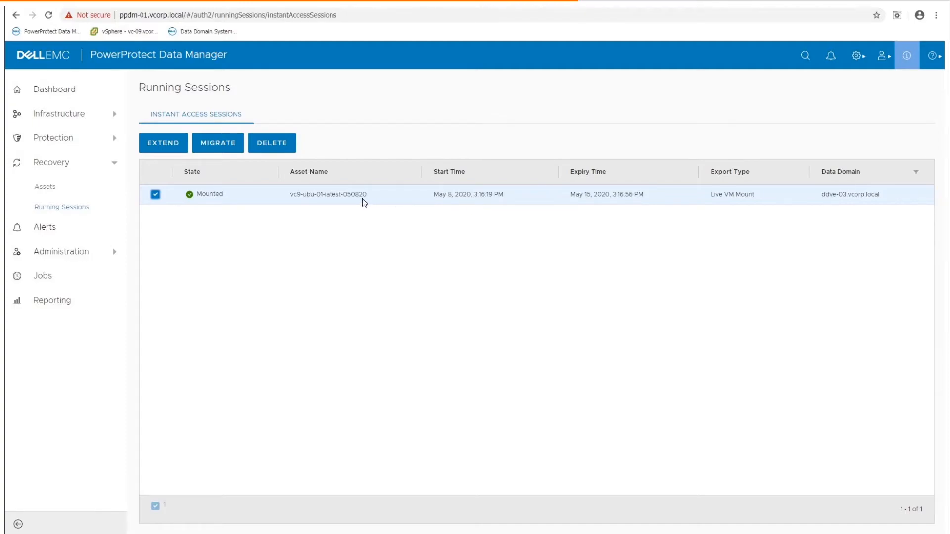
- Delete the instant access session for vc9-ubu-01-iatest-050820 and go to the jobs to monitor the removal
{"action": "left_click", "coordinate": [289, 146]}
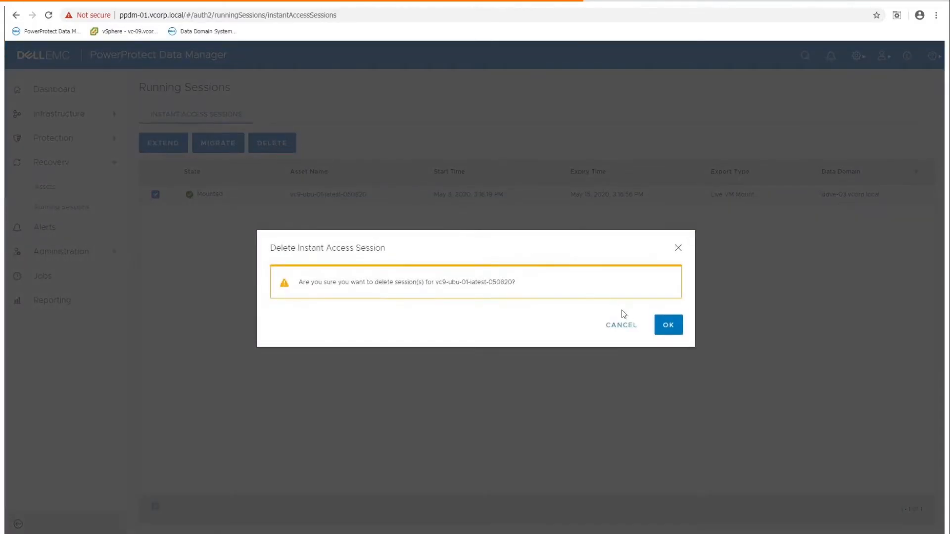
{"action": "left_click", "coordinate": [671, 329]}
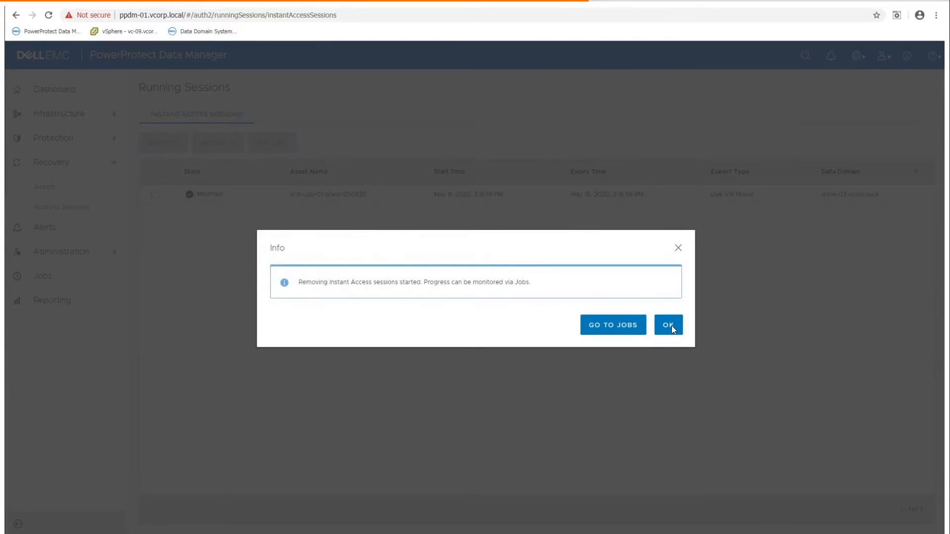
{"action": "left_click", "coordinate": [588, 332]}
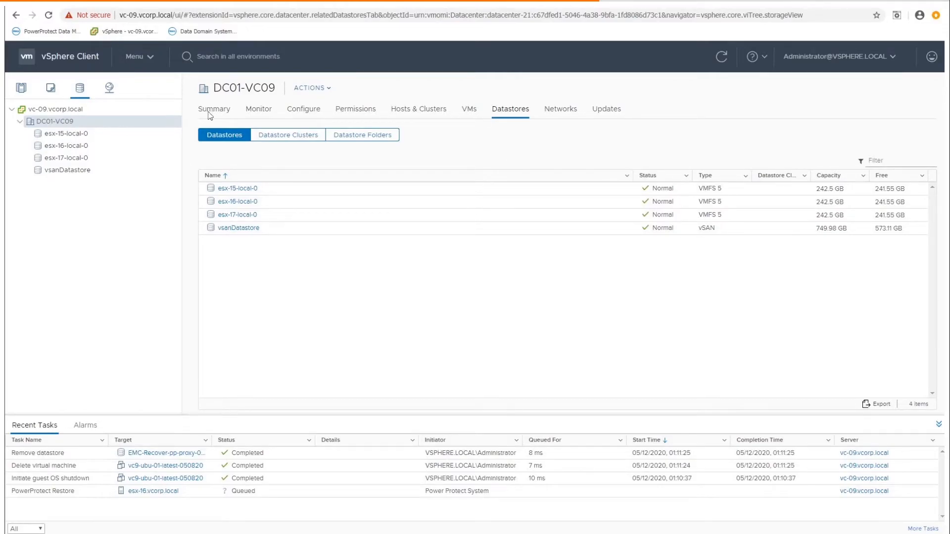
- In the vSphere Client's hosts and clusters inventory, delete the virtual machine vc9-ubu-02 from disk
{"action": "left_click", "coordinate": [20, 92]}
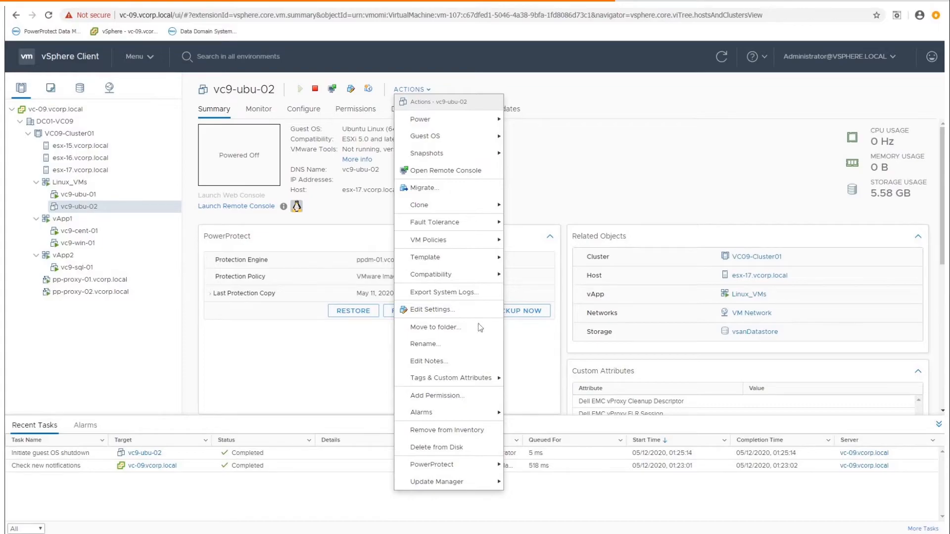
{"action": "left_click", "coordinate": [429, 449]}
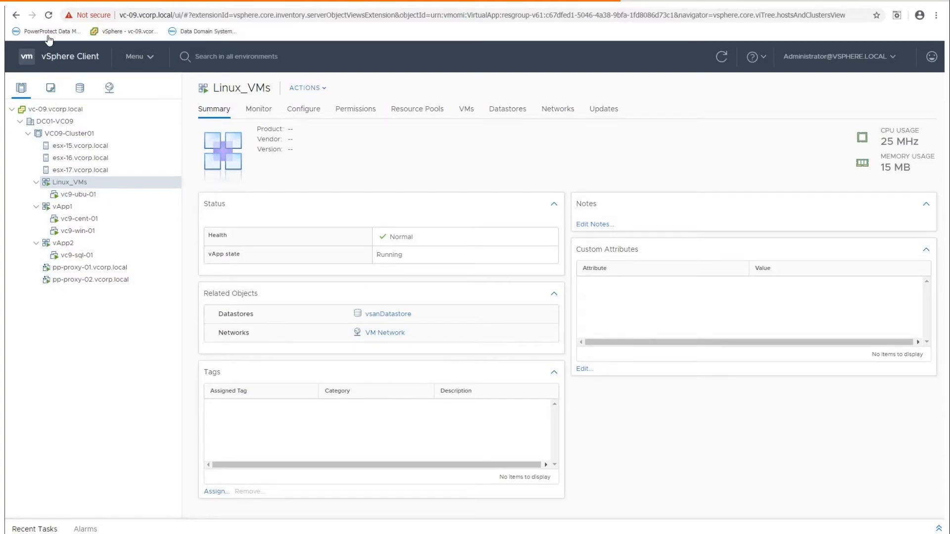
- Switch to PowerProtect Data Manager and start restoring vc9-ubu-02 from its May 8, 2020, 10:55:14 AM copy
{"action": "left_click", "coordinate": [48, 33]}
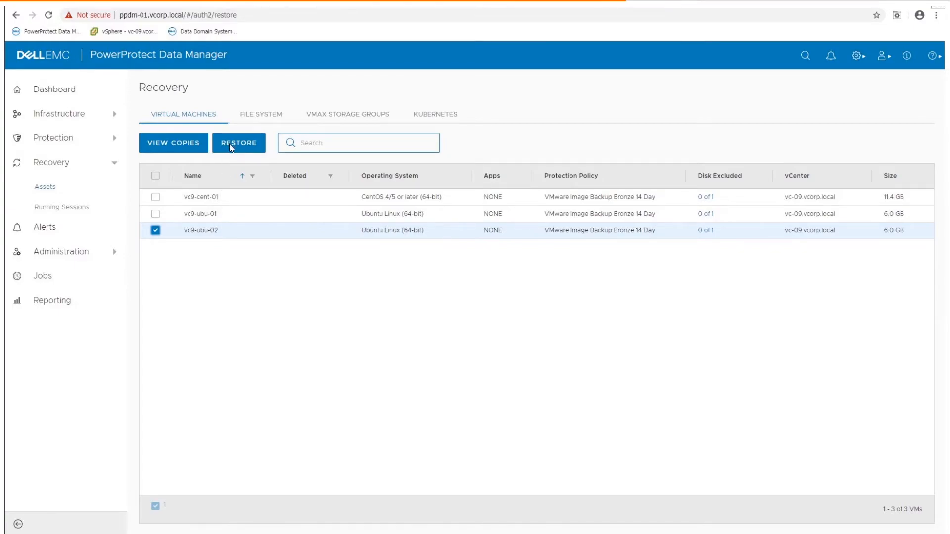
{"action": "left_click", "coordinate": [184, 149]}
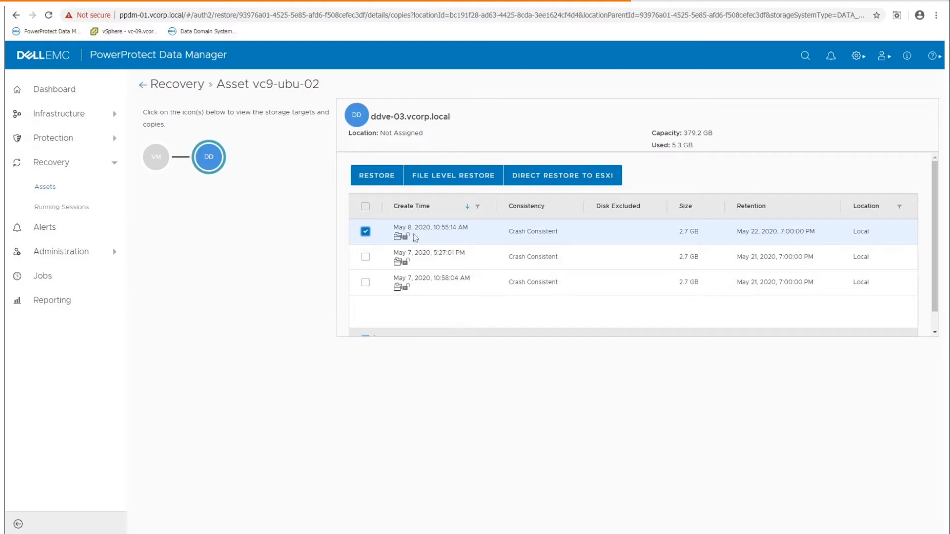
{"action": "left_click", "coordinate": [383, 176]}
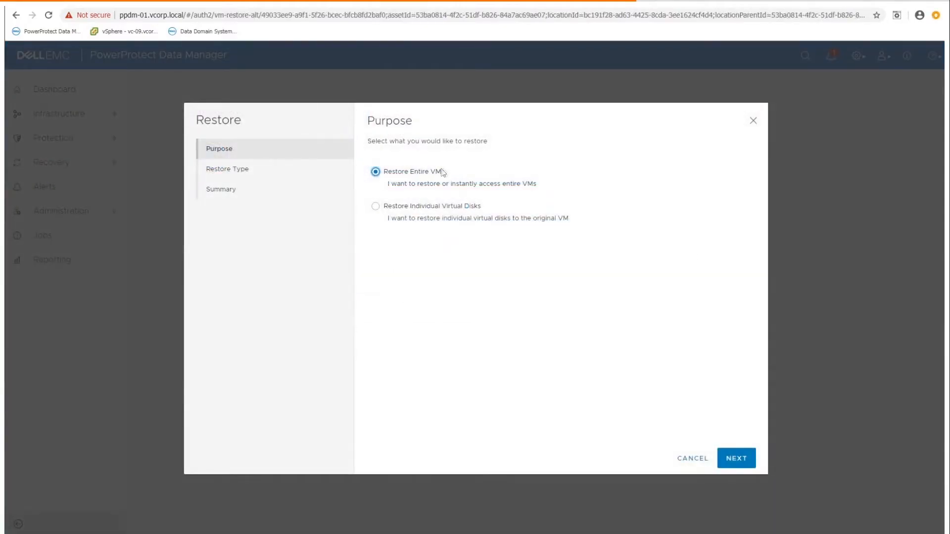
- Restore the entire VM as Instant Access VM vc9-ubu-02 in DC01-VC09 on esx-15.vcorp.local, powering it on and reconnecting its NIC after recovery
{"action": "left_click", "coordinate": [735, 458]}
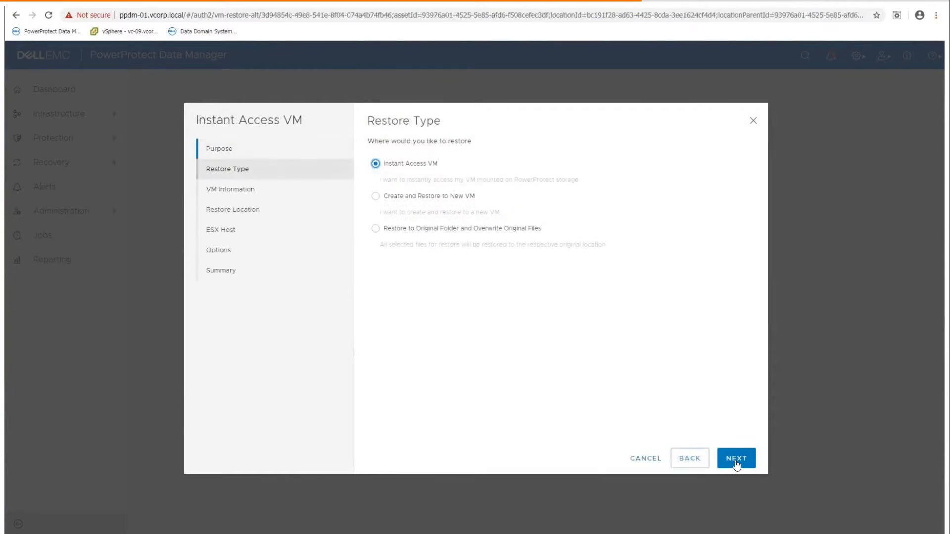
{"action": "left_click", "coordinate": [736, 461]}
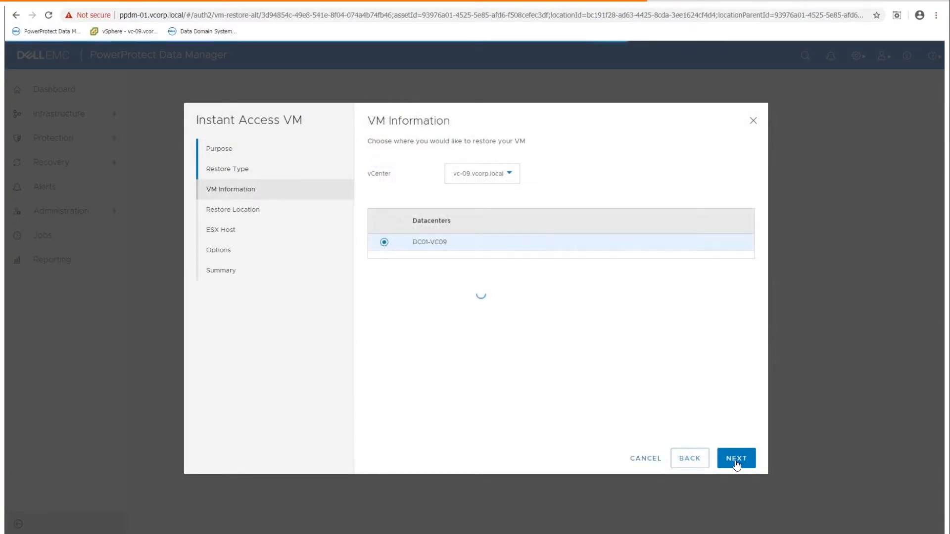
{"action": "left_click", "coordinate": [735, 460]}
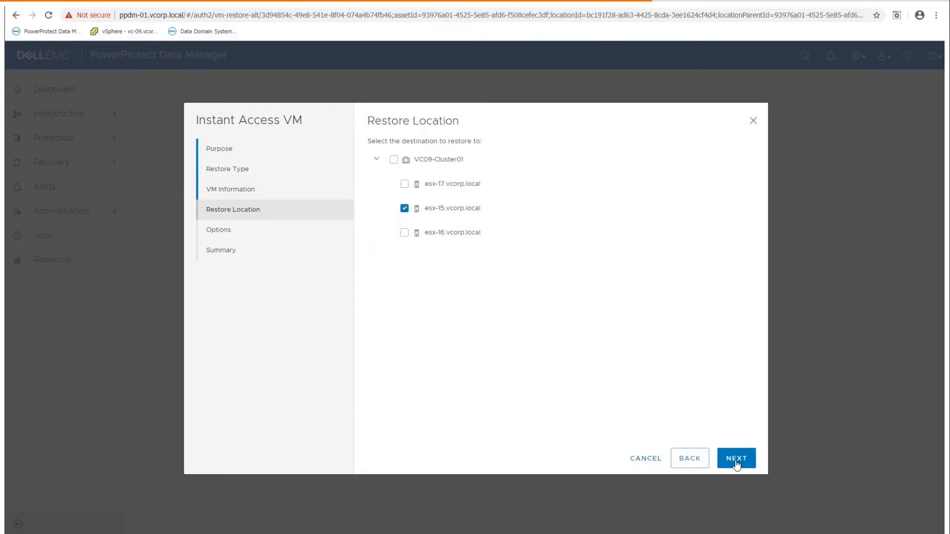
{"action": "left_click", "coordinate": [736, 461]}
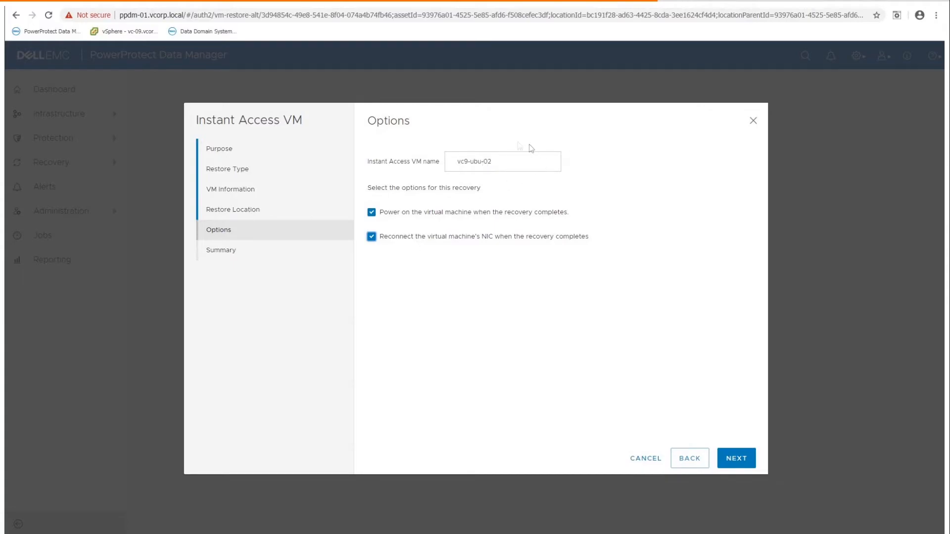
{"action": "left_click", "coordinate": [747, 460]}
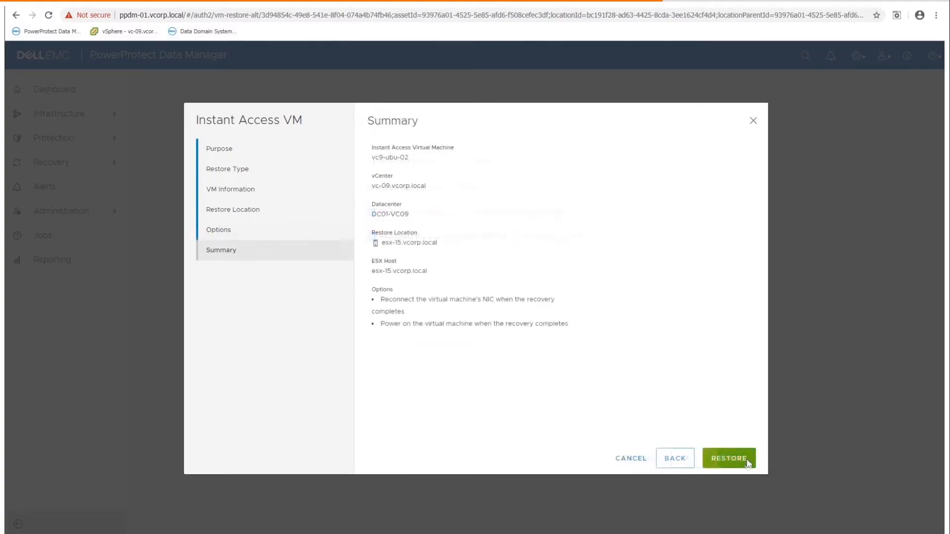
{"action": "left_click", "coordinate": [747, 460]}
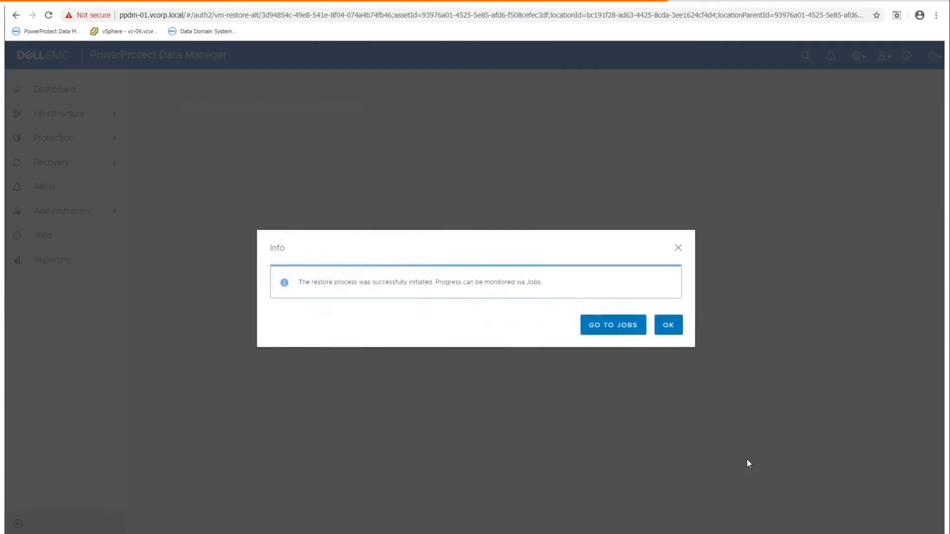
{"action": "left_click", "coordinate": [670, 323]}
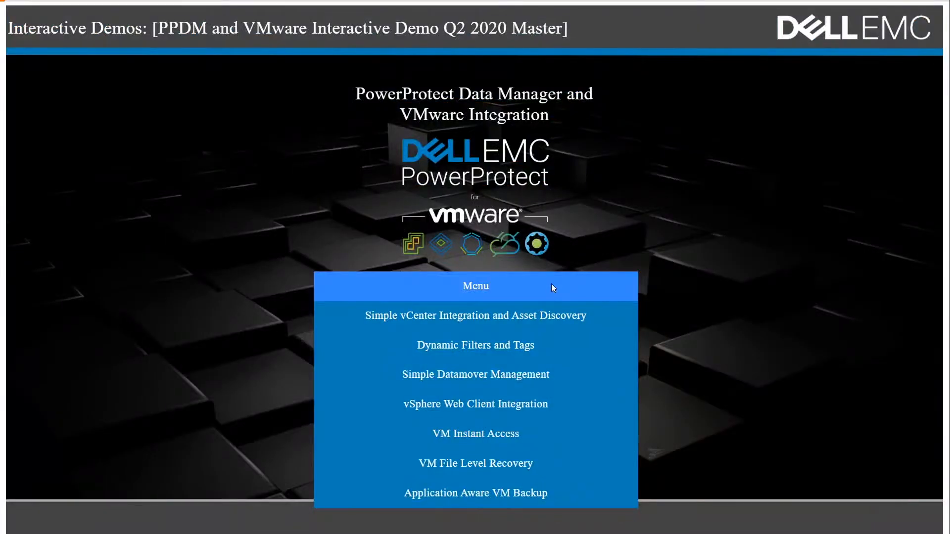
- Start the VM File Level Recovery demo and log in to the vSphere Client with the prefilled account
{"action": "left_click", "coordinate": [527, 465]}
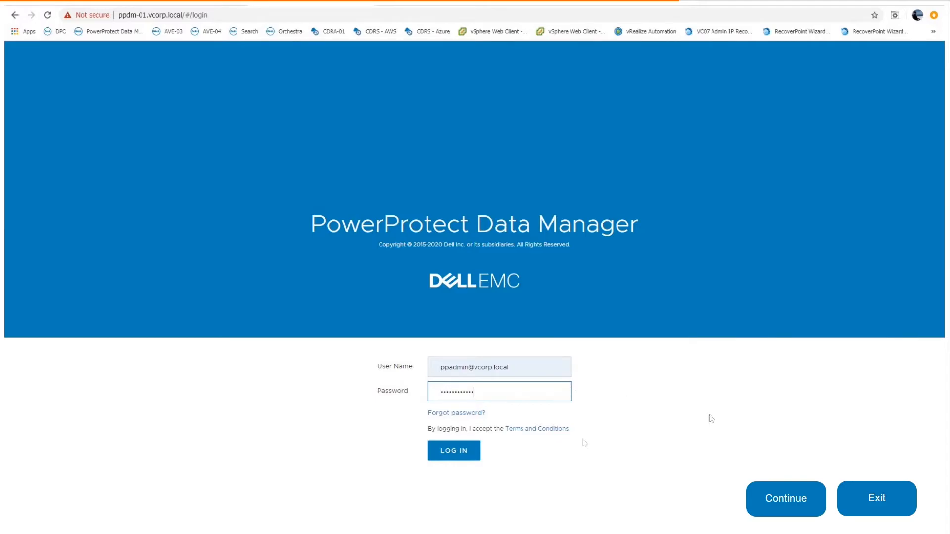
{"action": "left_click", "coordinate": [803, 505]}
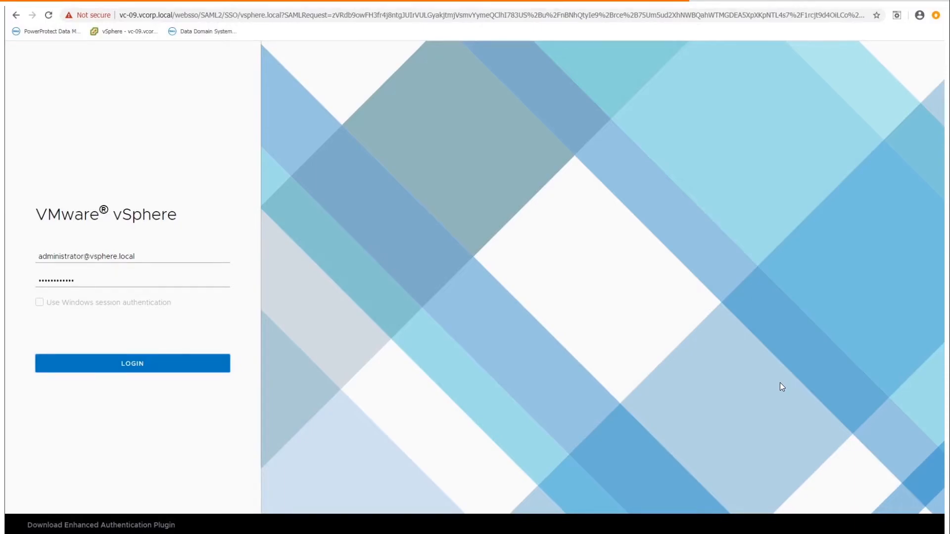
{"action": "left_click", "coordinate": [70, 366]}
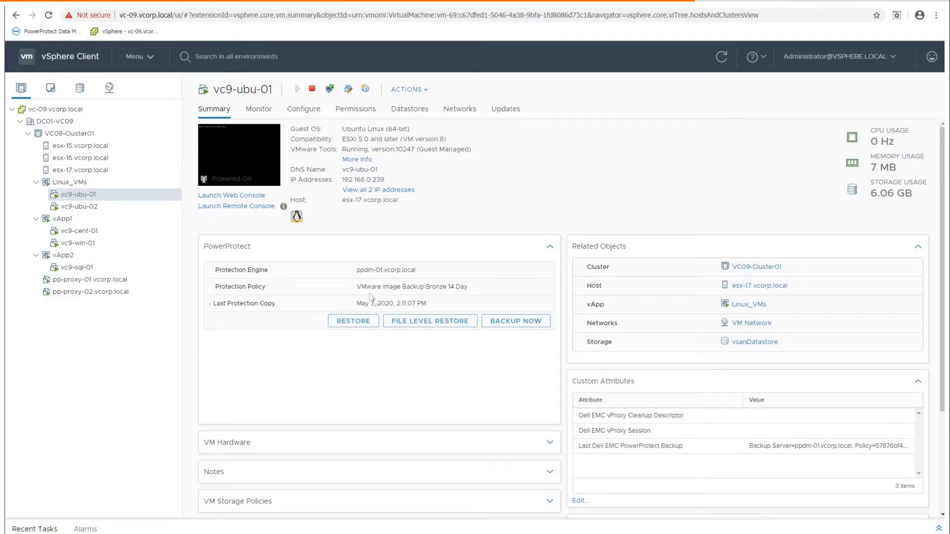
- Start a file level restore of vc9-ubu-01 and mount its May 7, 2020, 2:11:07 PM copy as root, keeping the FLR agent installed
{"action": "left_click", "coordinate": [433, 322]}
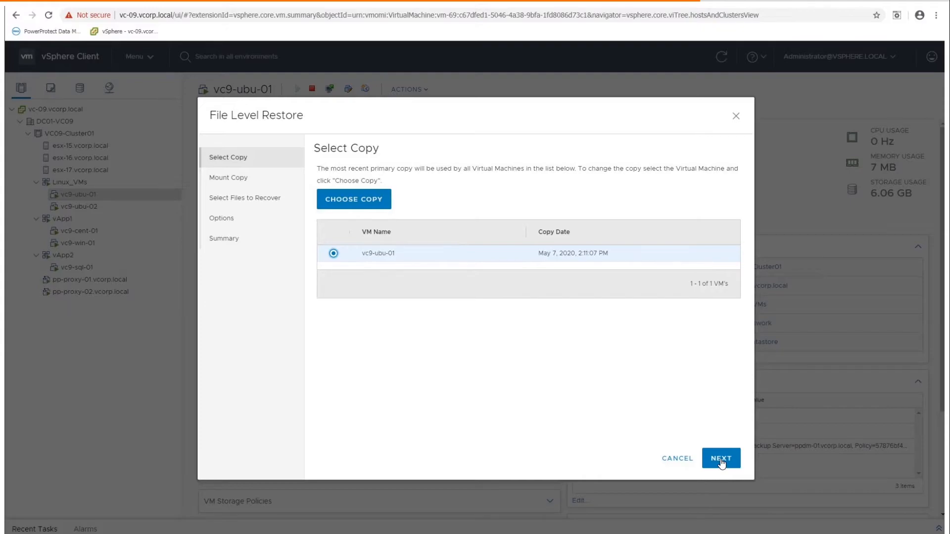
{"action": "left_click", "coordinate": [720, 458]}
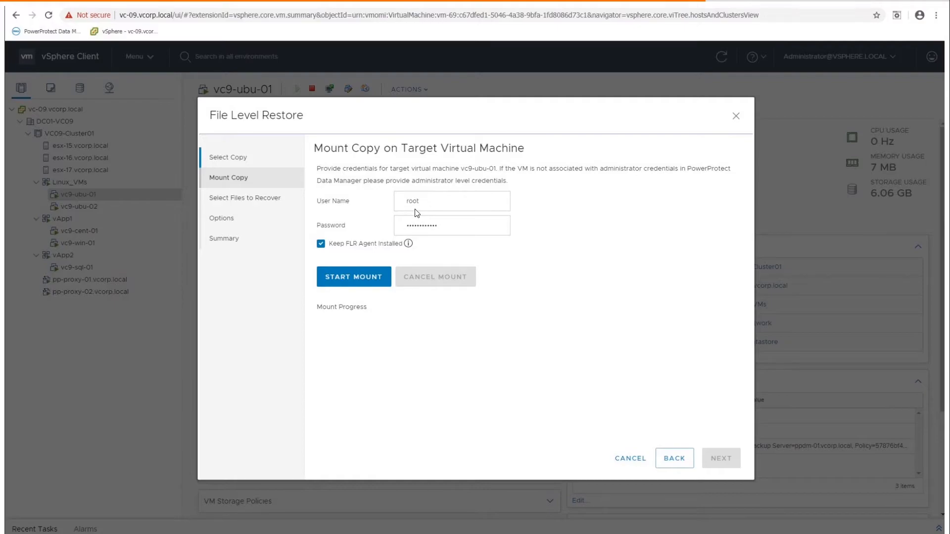
{"action": "left_click", "coordinate": [372, 287]}
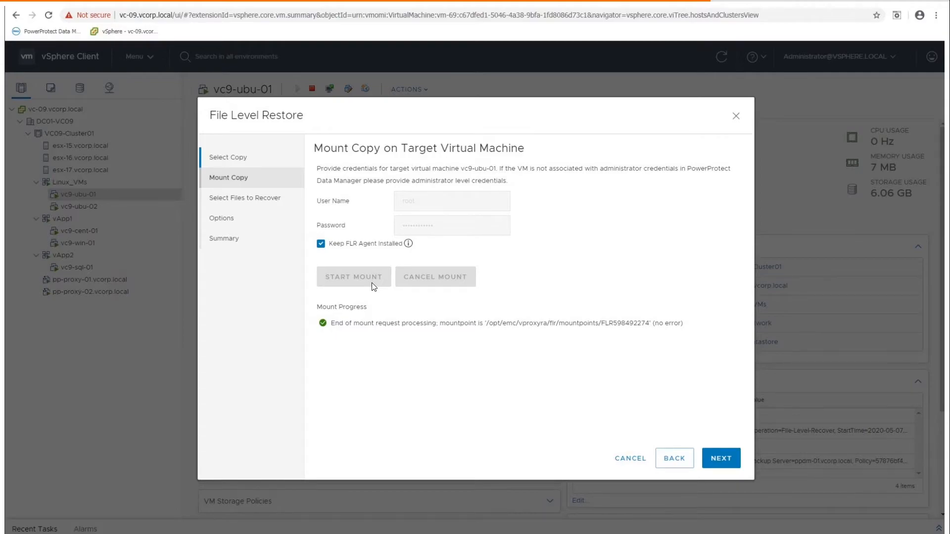
- Recover dpkg.log from the var directory to the alternate folder restore-050820, overwriting files in the restore location
{"action": "left_click", "coordinate": [722, 460]}
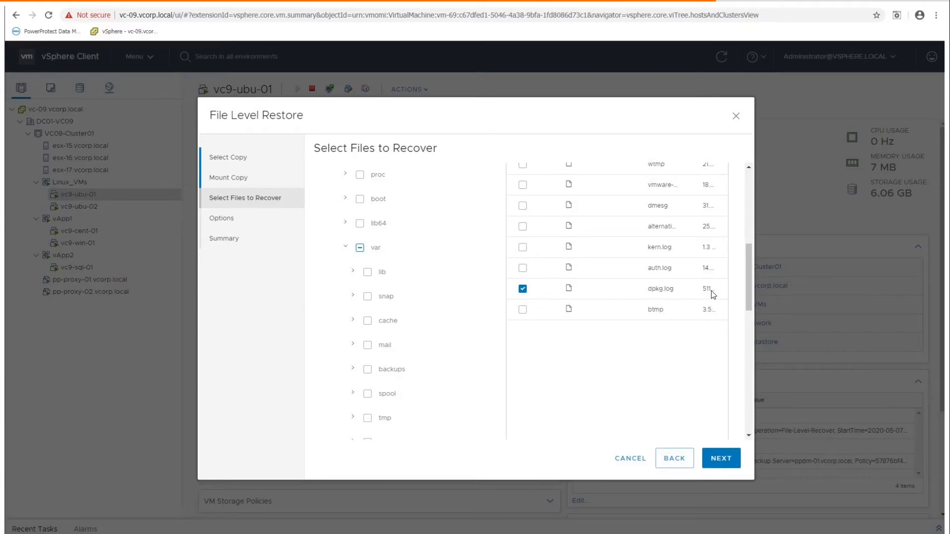
{"action": "left_click", "coordinate": [714, 458]}
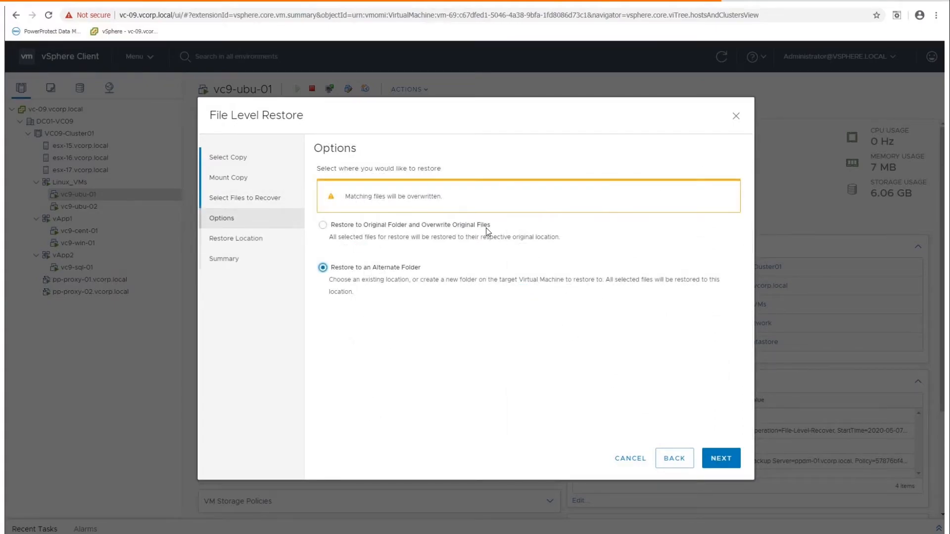
{"action": "left_click", "coordinate": [718, 469]}
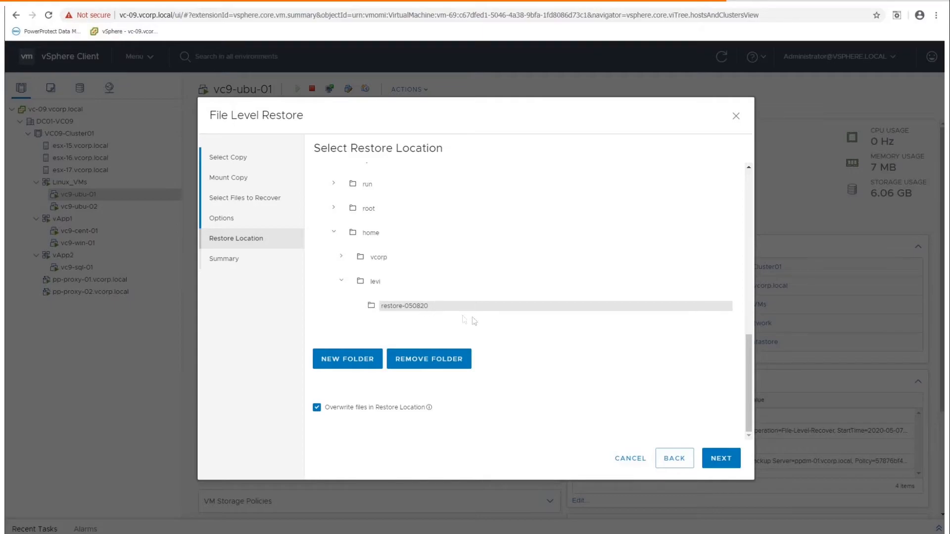
{"action": "left_click", "coordinate": [732, 470]}
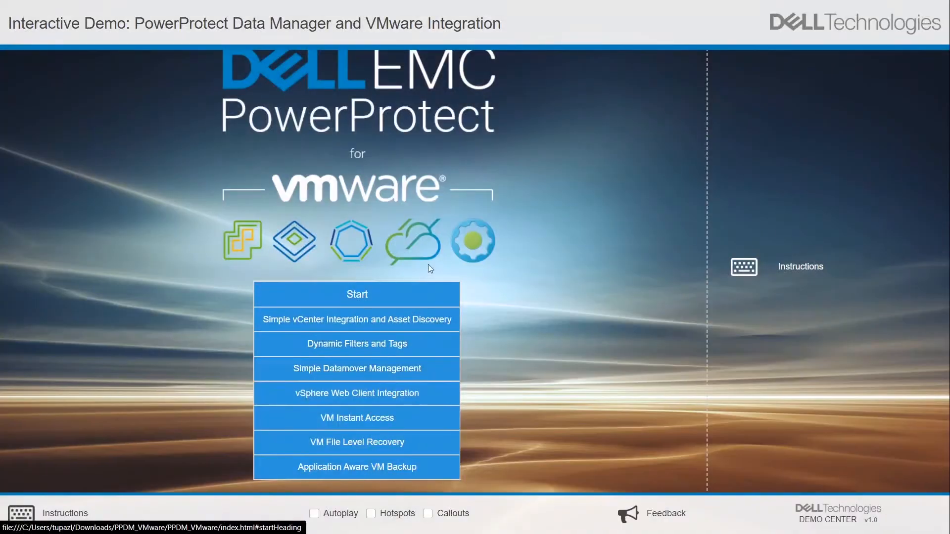
- Start the Application Aware VM Backup demo, check the tags of vc7-sql-02, and switch to PowerProtect Data Manager's protection policies
{"action": "left_click", "coordinate": [380, 467]}
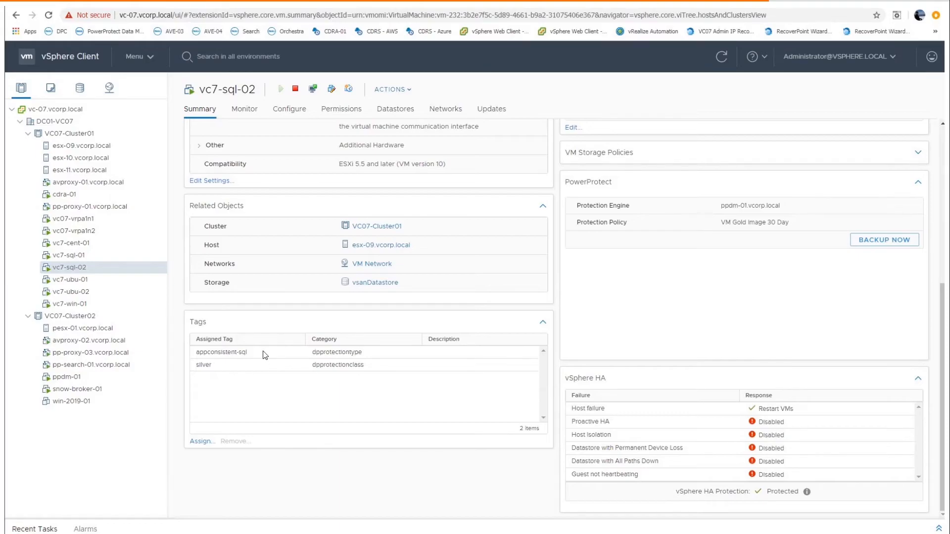
{"action": "left_click", "coordinate": [101, 31]}
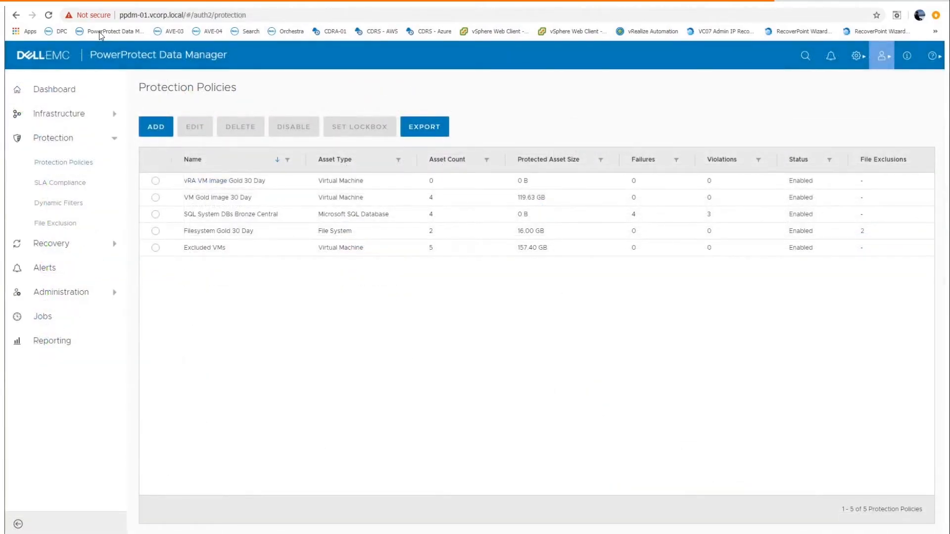
- Add a Virtual Machine policy named VM App Consistent Silver 21 Day, Application Aware with file indexing and the SQL backup service account as host credentials
{"action": "left_click", "coordinate": [159, 130]}
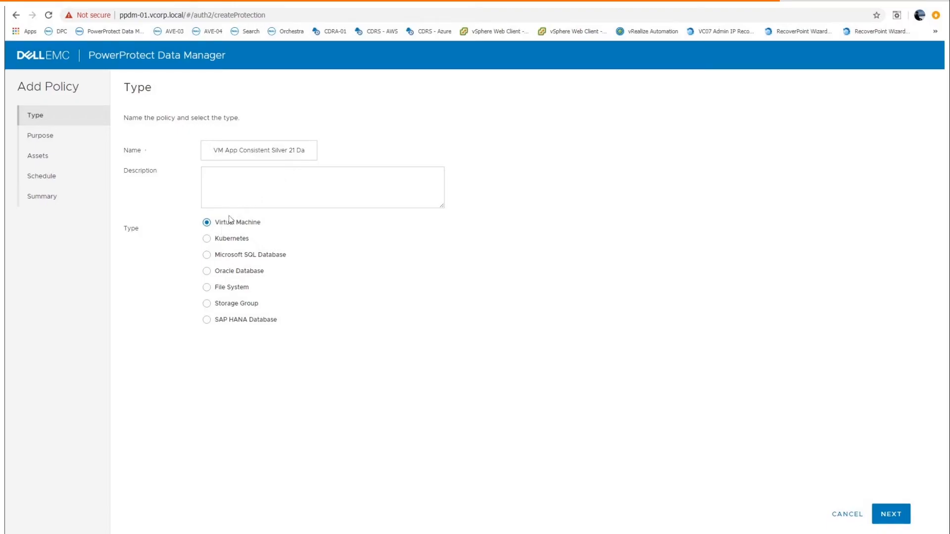
{"action": "left_click", "coordinate": [884, 519]}
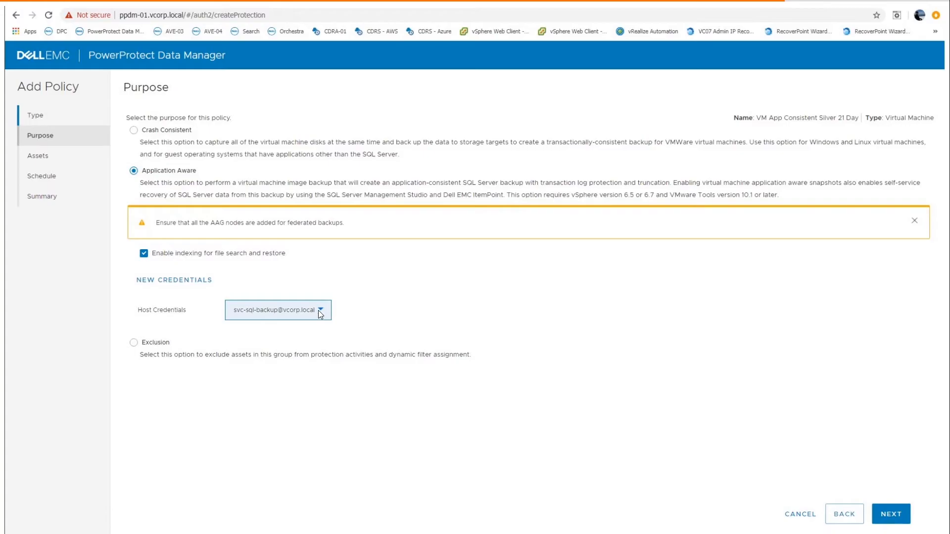
{"action": "left_click", "coordinate": [892, 514]}
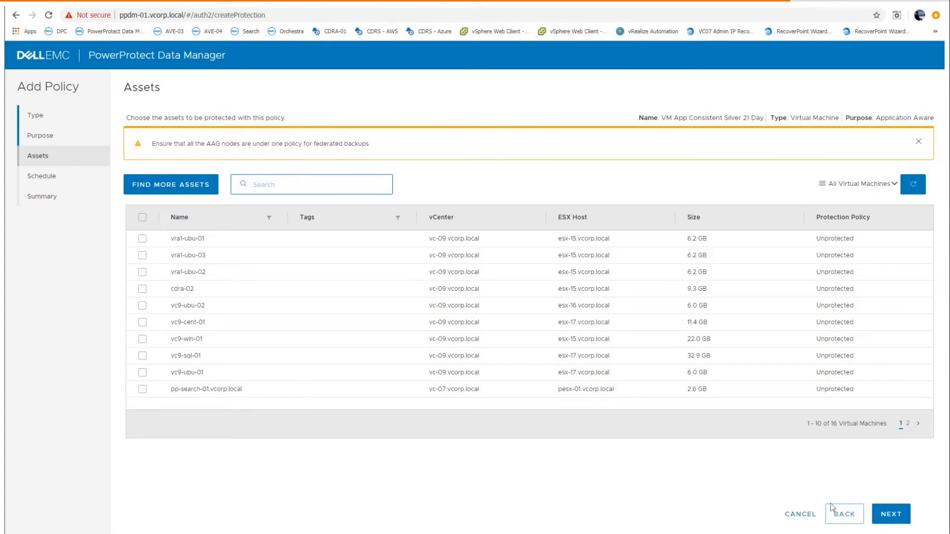
- Without assigning assets, schedule daily backup and replication kept 21 days under the Prod and DR Copies SLA, and save the policy
{"action": "left_click", "coordinate": [903, 518]}
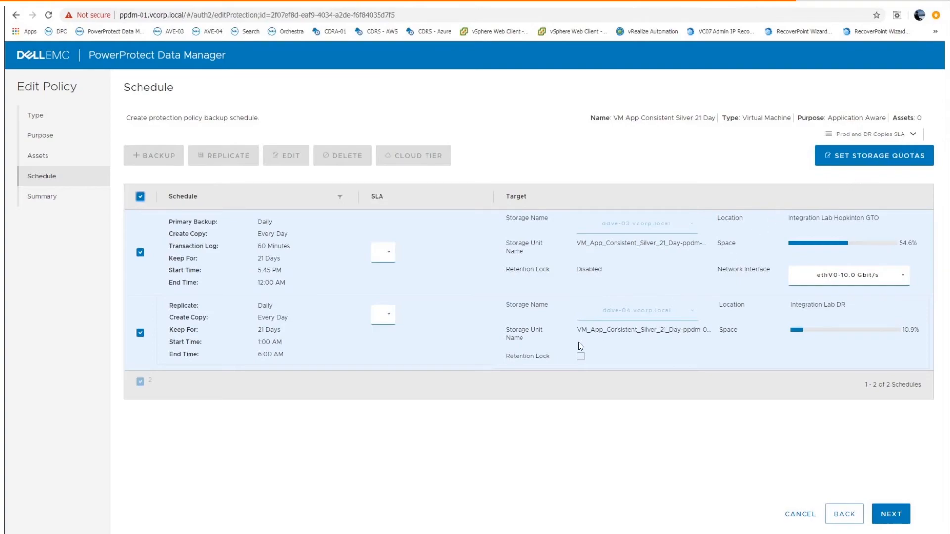
{"action": "left_click", "coordinate": [890, 514]}
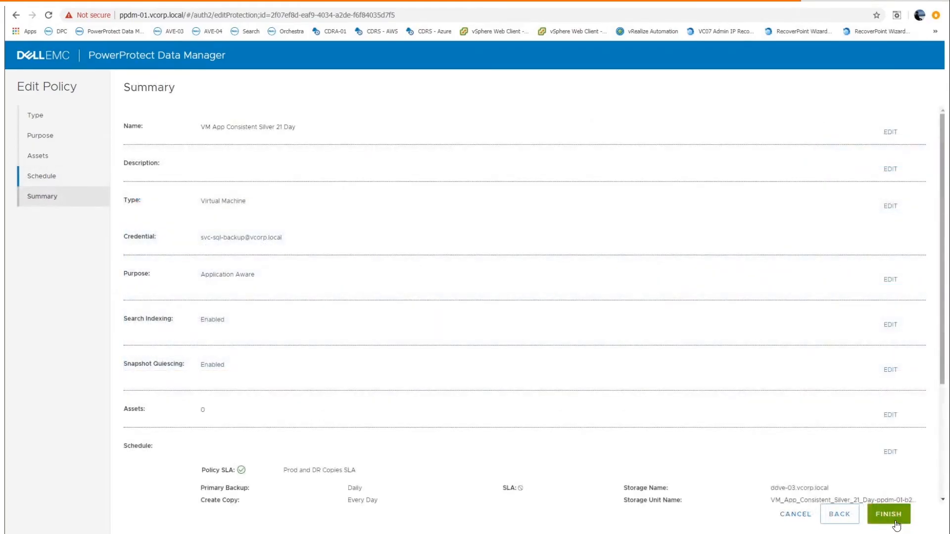
{"action": "left_click", "coordinate": [888, 514]}
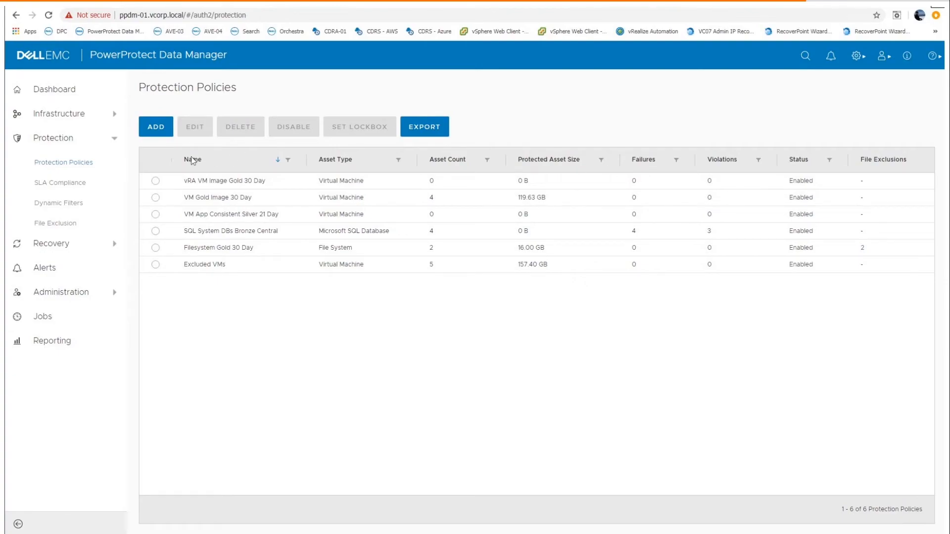
- Add a virtual machine dynamic filter and assign it to the VM App Consistent Silver 21 Day policy
{"action": "left_click", "coordinate": [60, 207]}
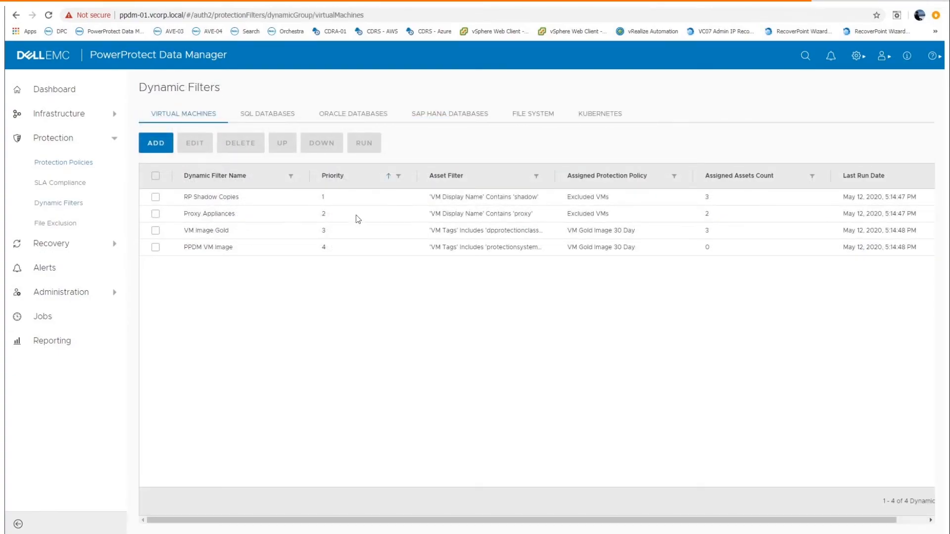
{"action": "left_click", "coordinate": [170, 149]}
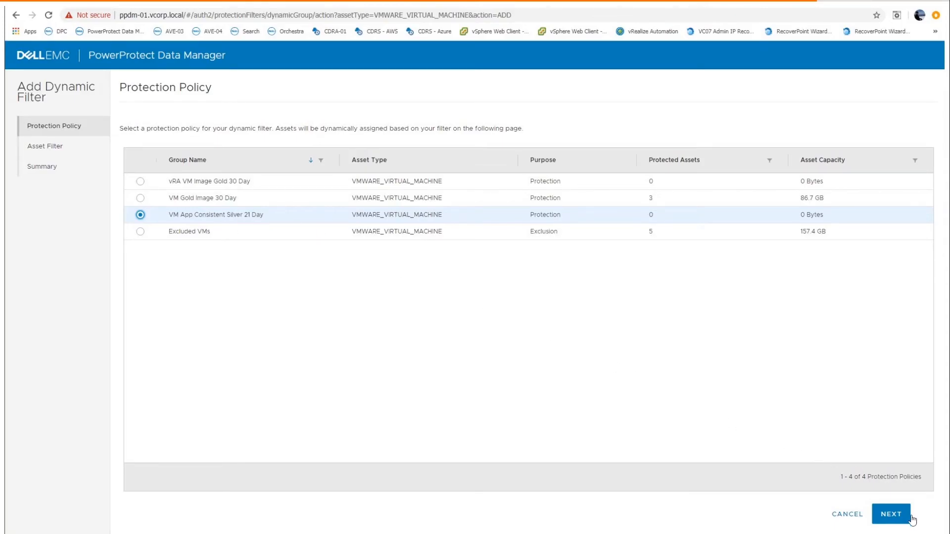
{"action": "left_click", "coordinate": [890, 515]}
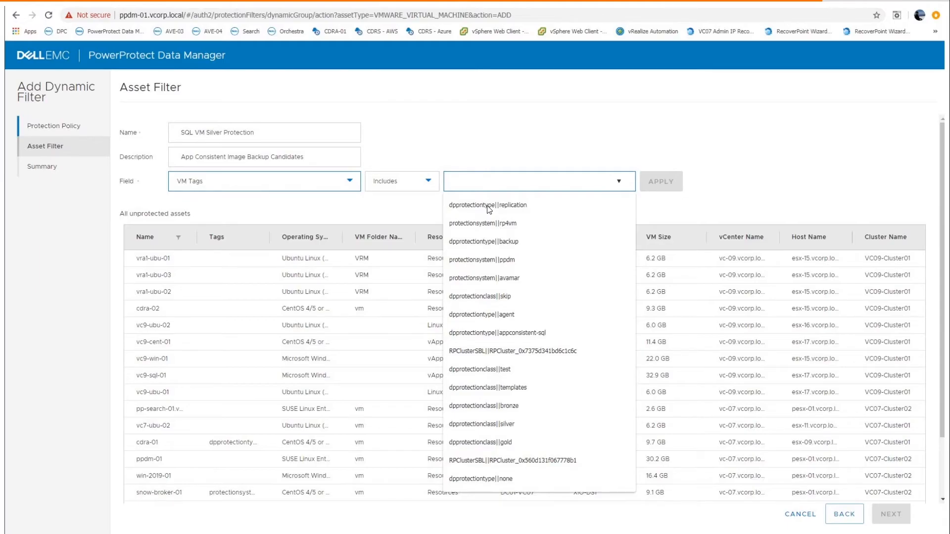
- Define the filter SQL VM Silver Protection, described as App Consistent Image Backup Candidates, for VM Tags including dpprotectiontype||appconsistent-sql, and save it
{"action": "left_click", "coordinate": [534, 335]}
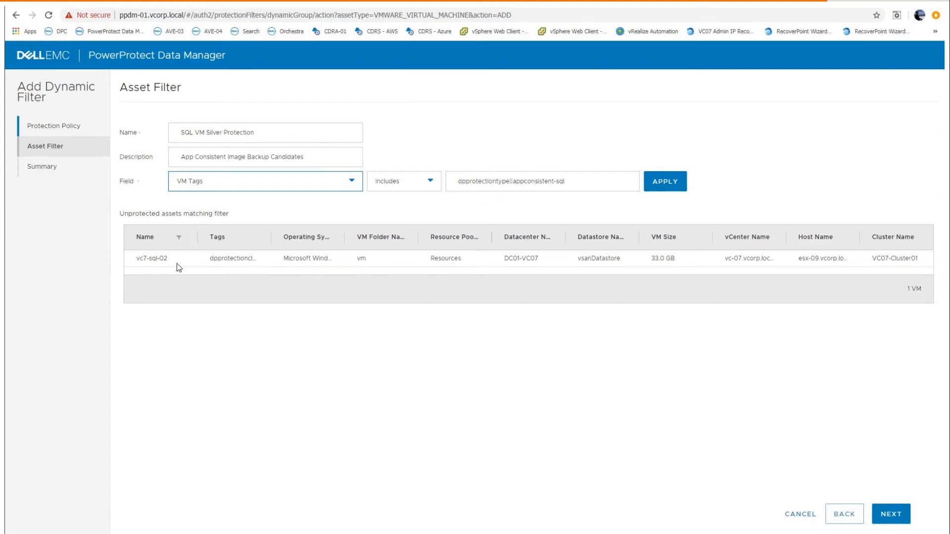
{"action": "left_click", "coordinate": [892, 514]}
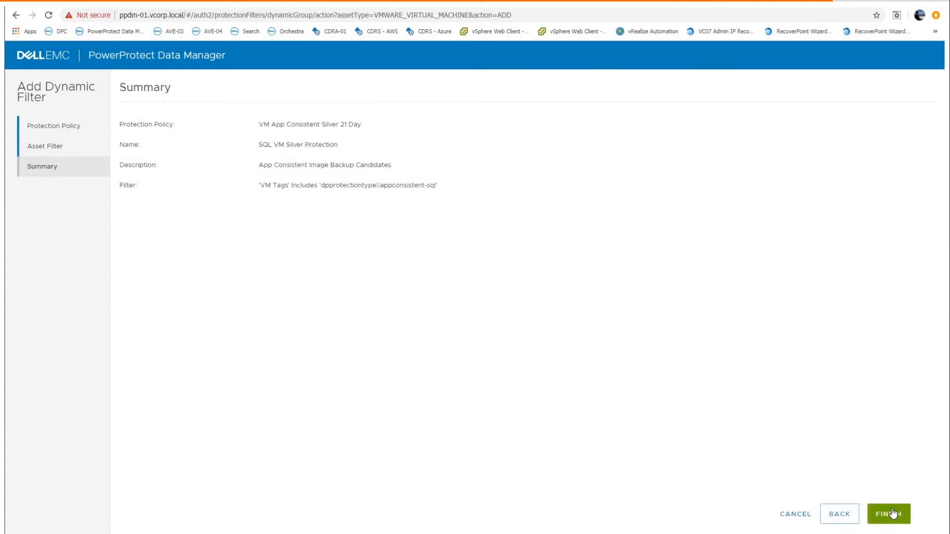
{"action": "left_click", "coordinate": [892, 509]}
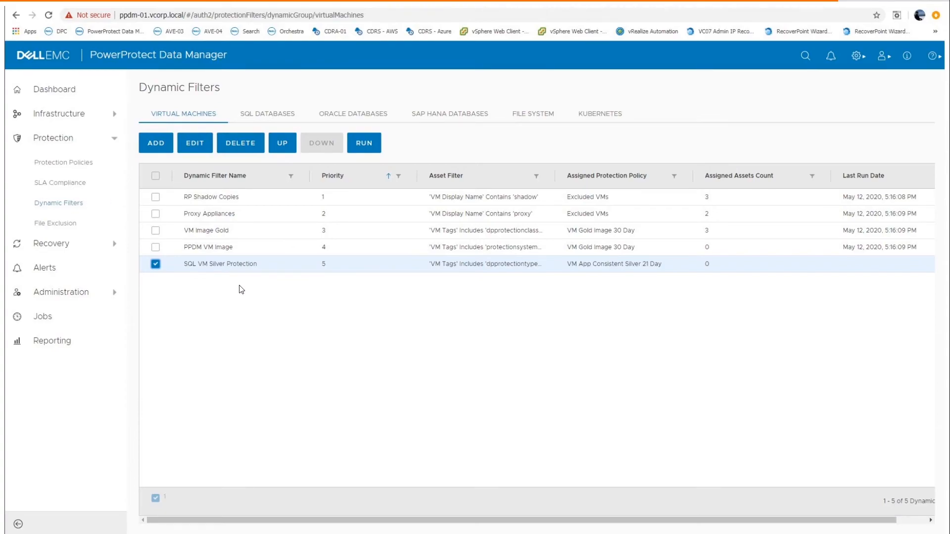
- Manually run the selected SQL VM Silver Protection dynamic filter and confirm the run
{"action": "left_click", "coordinate": [364, 143]}
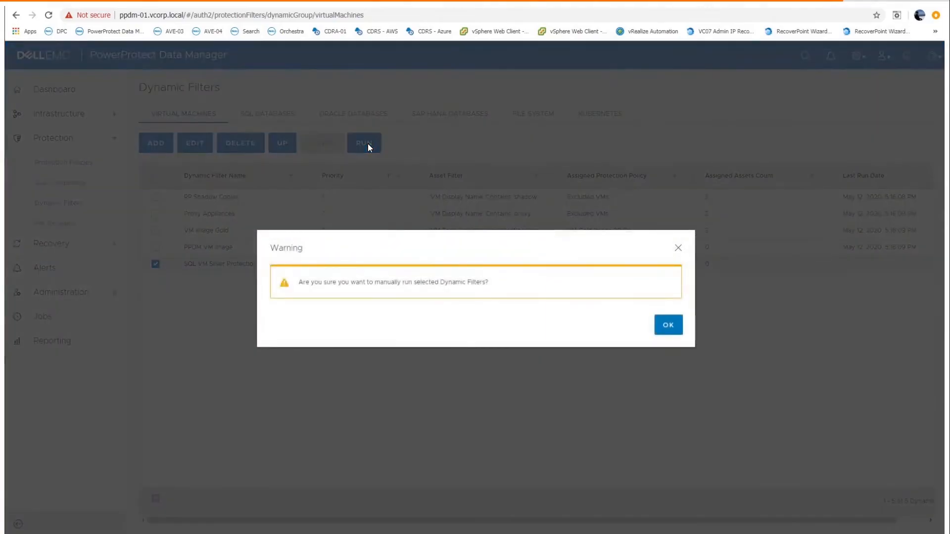
{"action": "left_click", "coordinate": [668, 325]}
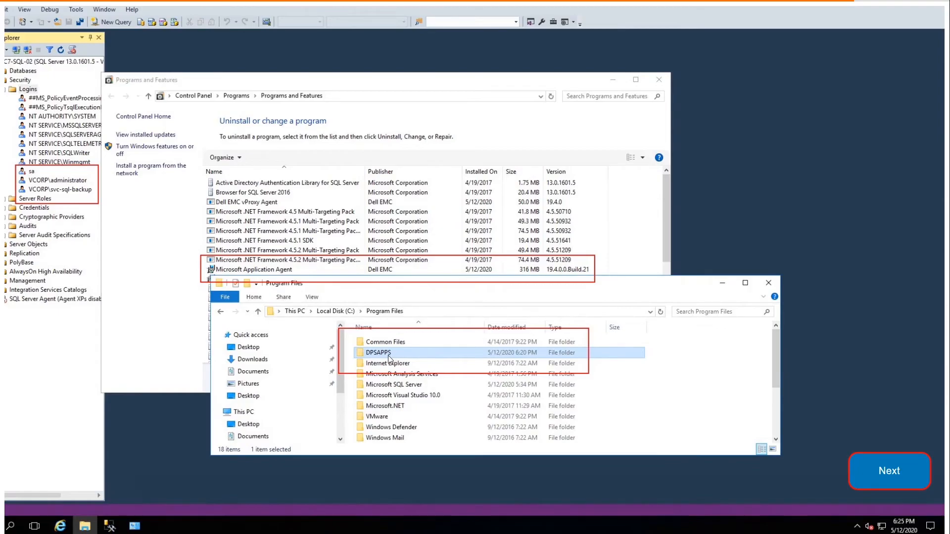
- Switch to the vSphere Client and start an on-demand PowerProtect backup of the vc7-sql-02 virtual machine
{"action": "left_click", "coordinate": [891, 486]}
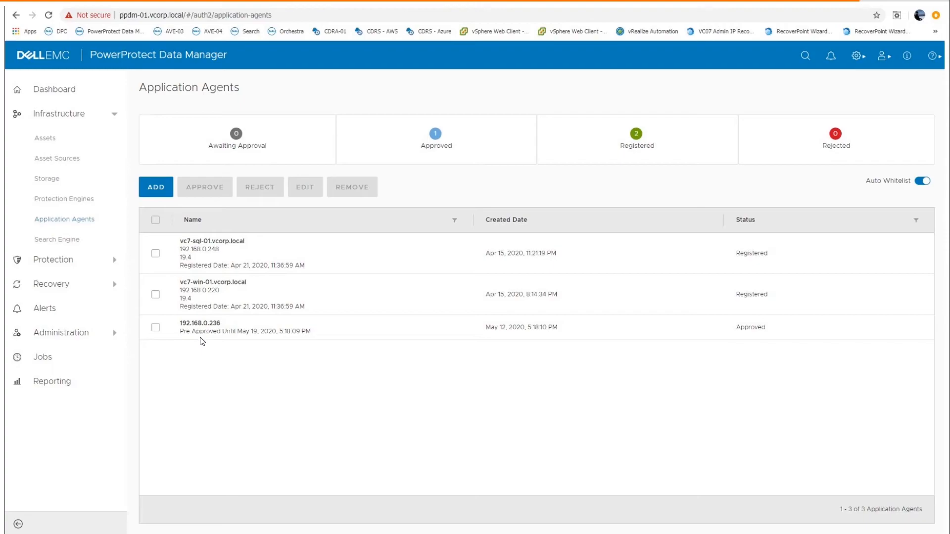
{"action": "left_click", "coordinate": [489, 36]}
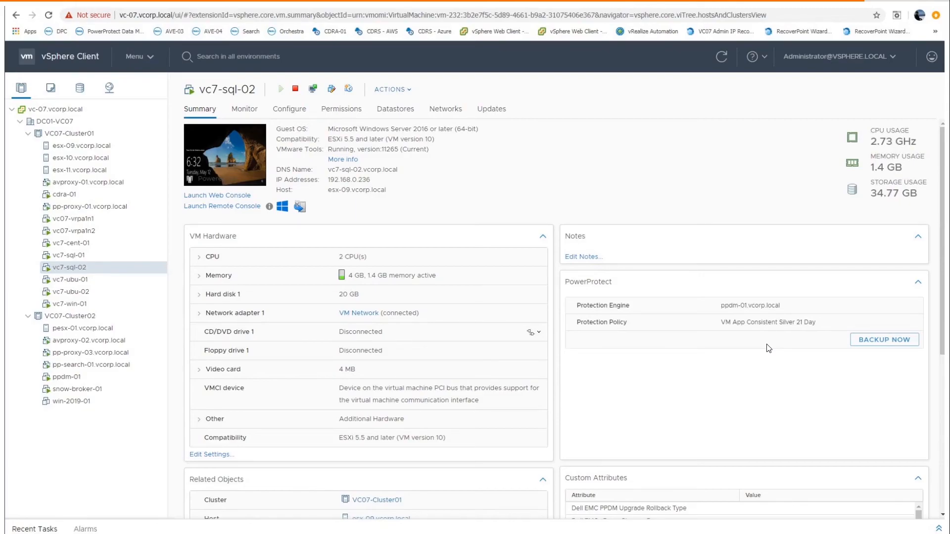
{"action": "left_click", "coordinate": [872, 343]}
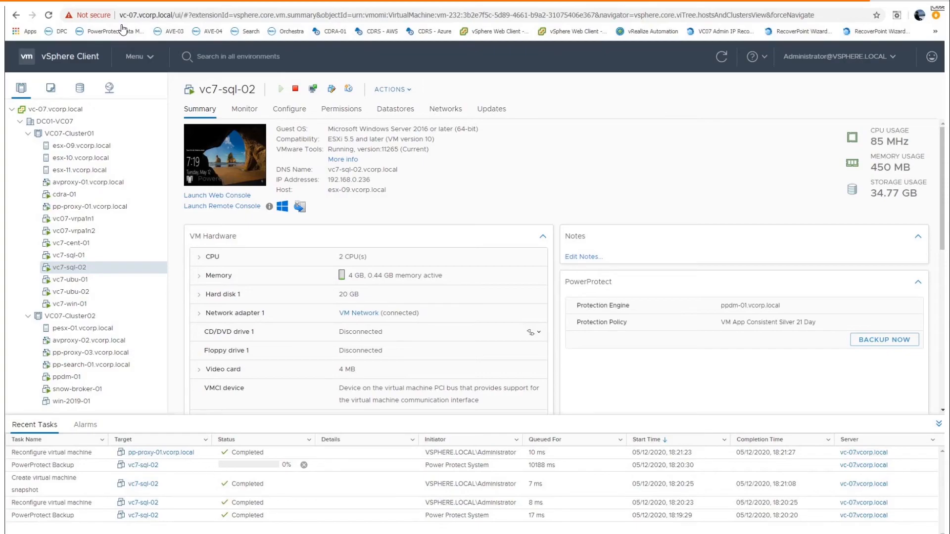
- Switch back to PowerProtect Data Manager and review the running and completed jobs for the VM App Consistent Silver 21 Day policy
{"action": "left_click", "coordinate": [119, 33]}
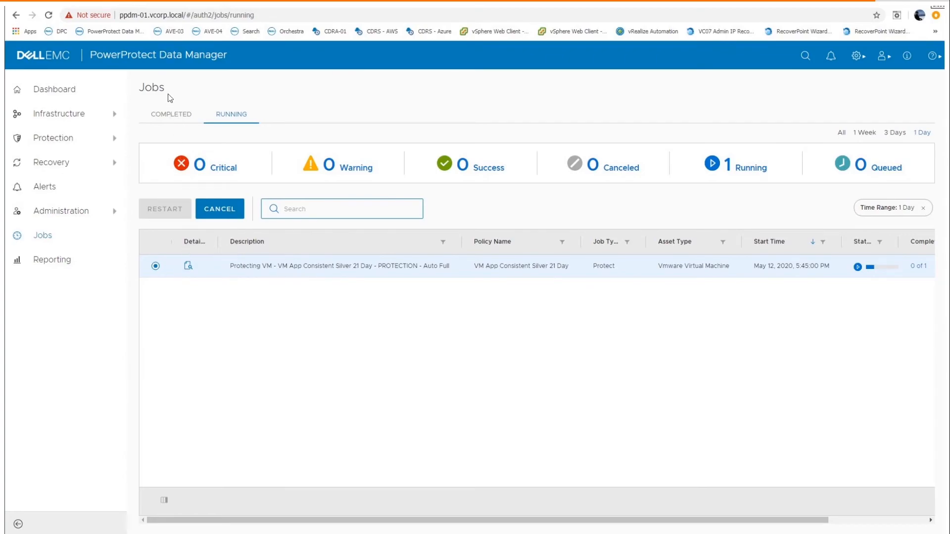
{"action": "left_click", "coordinate": [175, 120]}
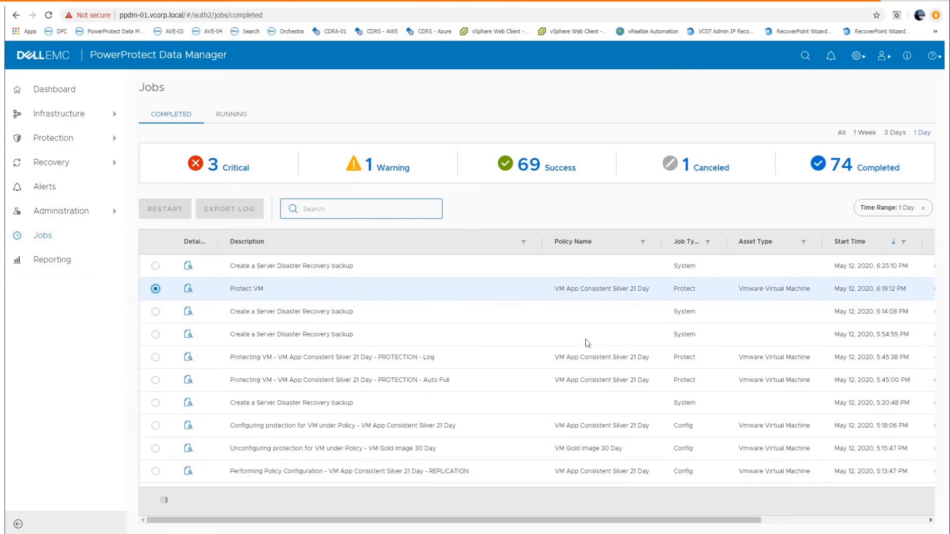
- Switch to the vSphere Client, open the web console of vc7-sql-02 and launch SQL Server Management Studio as administrator
{"action": "left_click", "coordinate": [505, 33]}
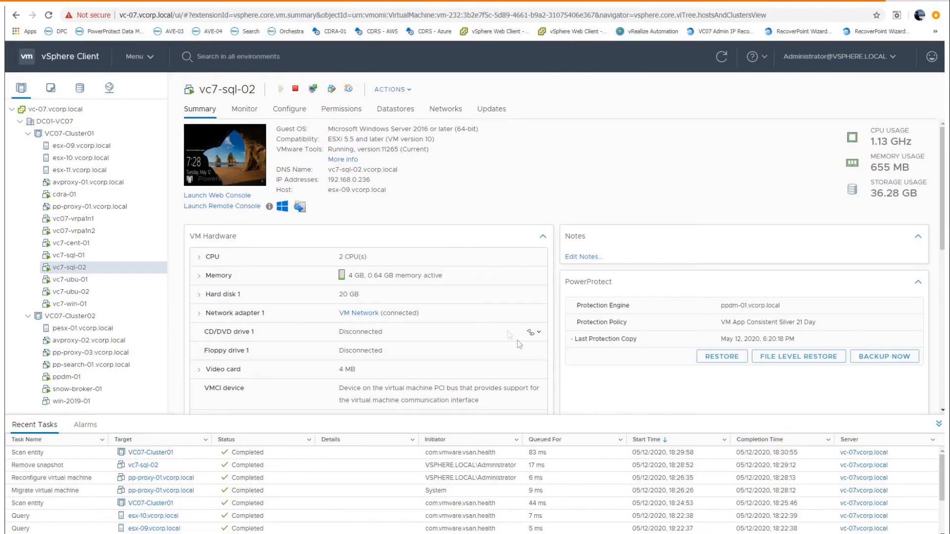
{"action": "left_click", "coordinate": [232, 165]}
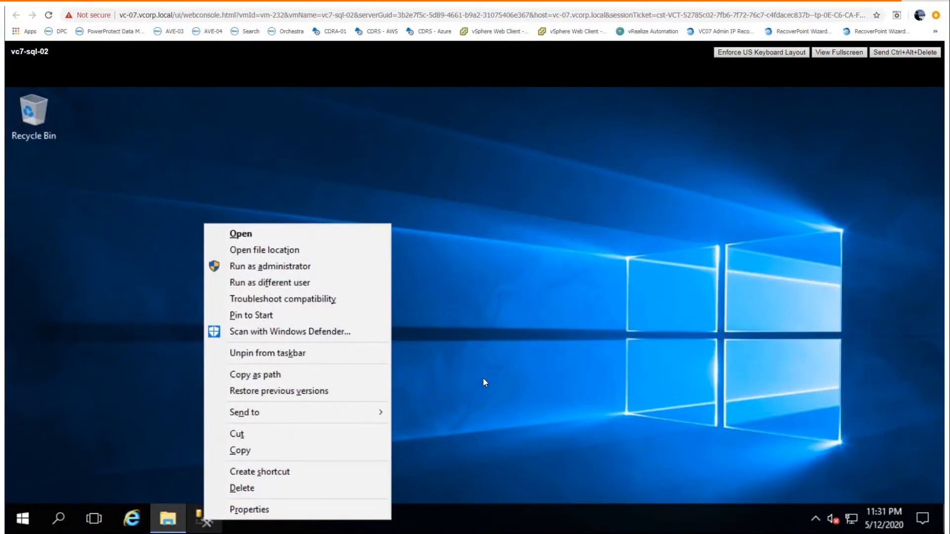
{"action": "left_click", "coordinate": [239, 266]}
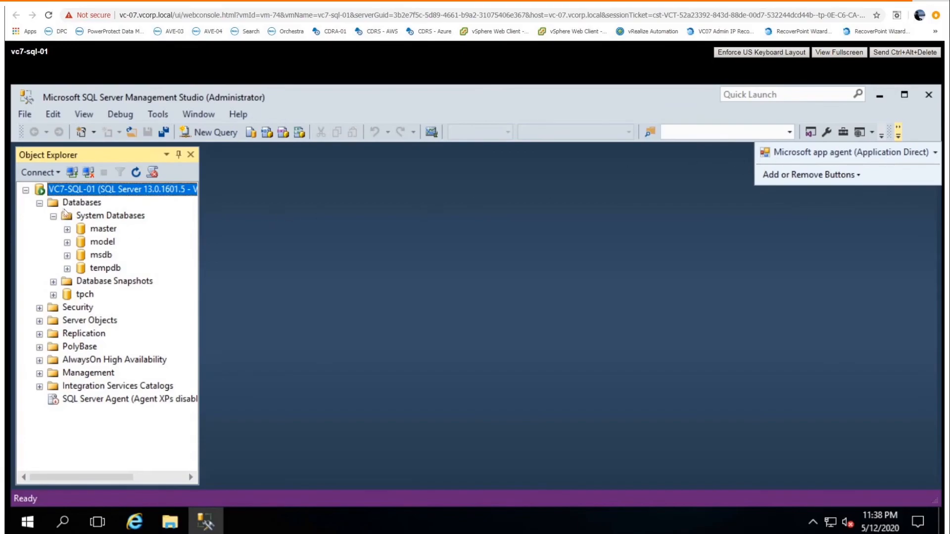
- In the Microsoft app agent plug-in, set the model database backups to restore as files into the test-restore folder on E_Drive (E:)
{"action": "left_click", "coordinate": [816, 152]}
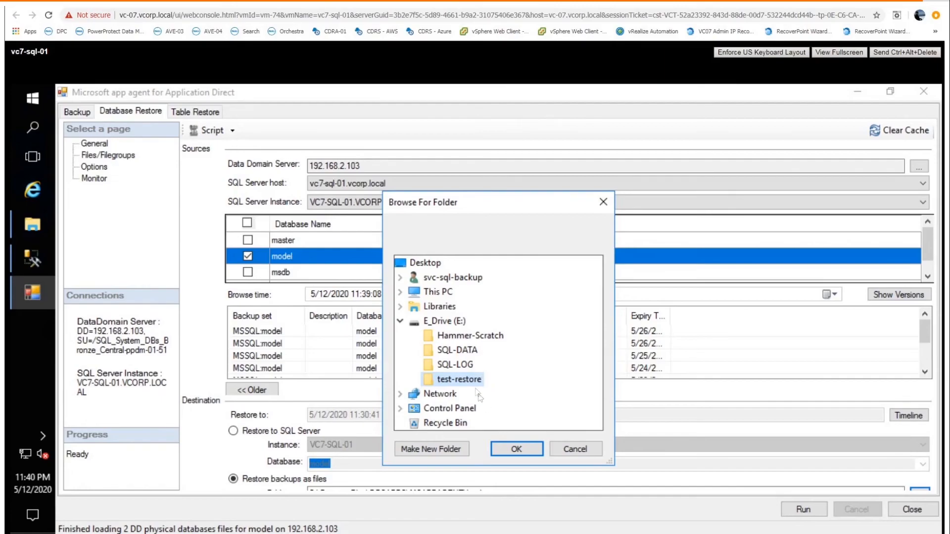
{"action": "left_click", "coordinate": [517, 449]}
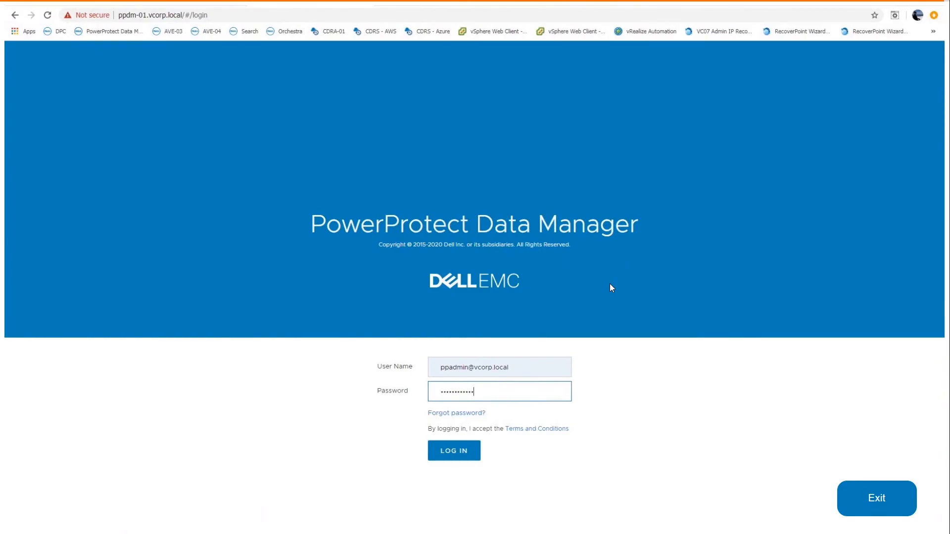
- Exit the application-aware VM backup demo and expand the list of interactive demo topics
{"action": "left_click", "coordinate": [880, 502]}
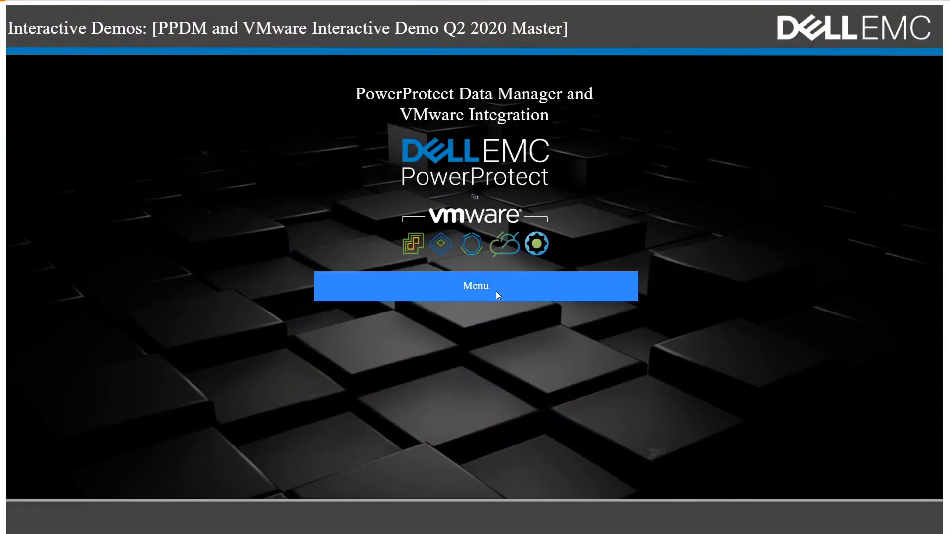
{"action": "left_click", "coordinate": [496, 291]}
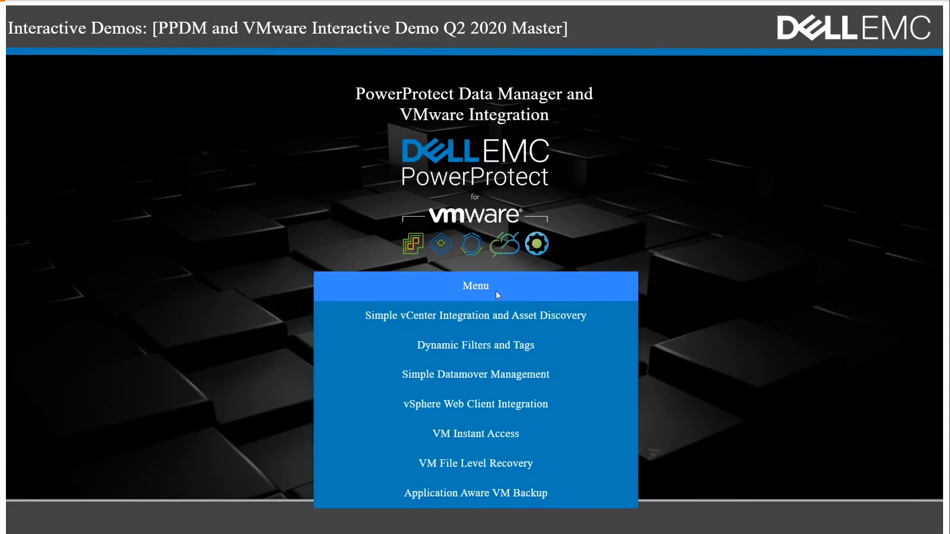